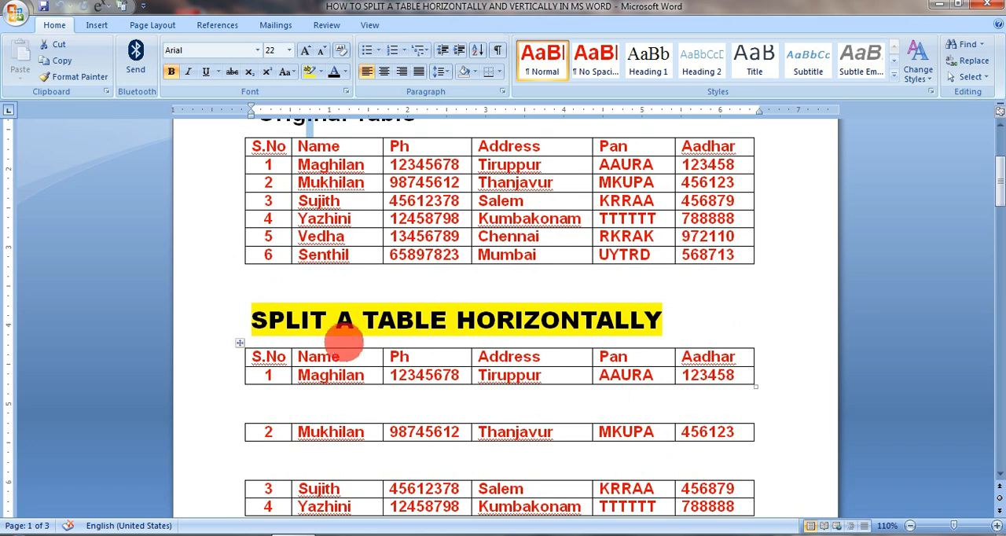
# - Examine the original table and the example tables split horizontally and vertically further down the document
pyautogui.scroll(-2, 372, 383)
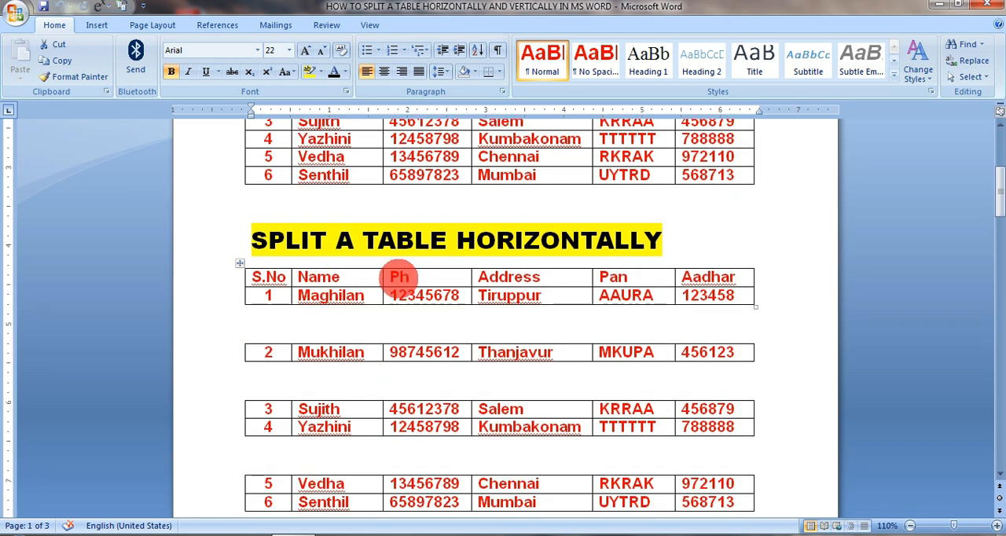
pyautogui.scroll(-2, 388, 314)
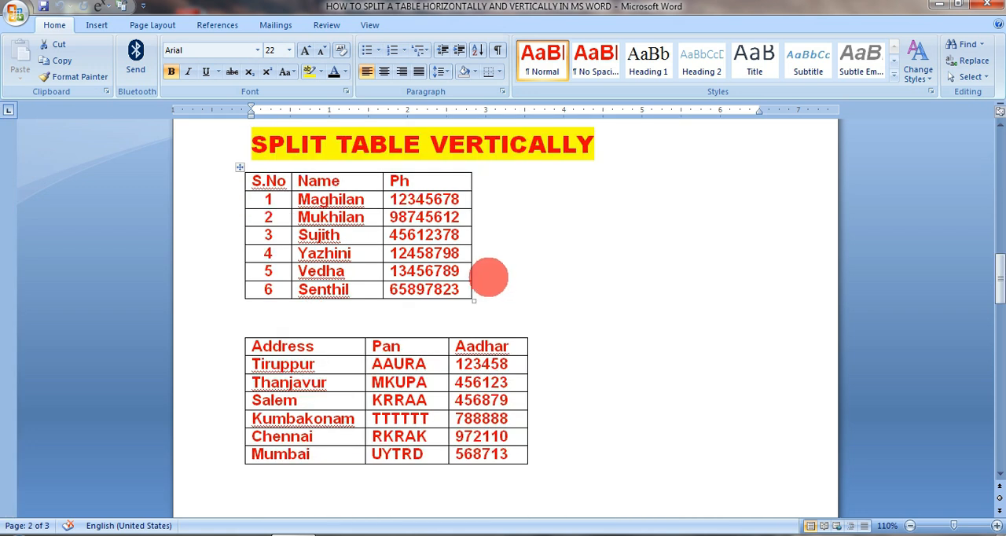
pyautogui.scroll(1, 463, 283)
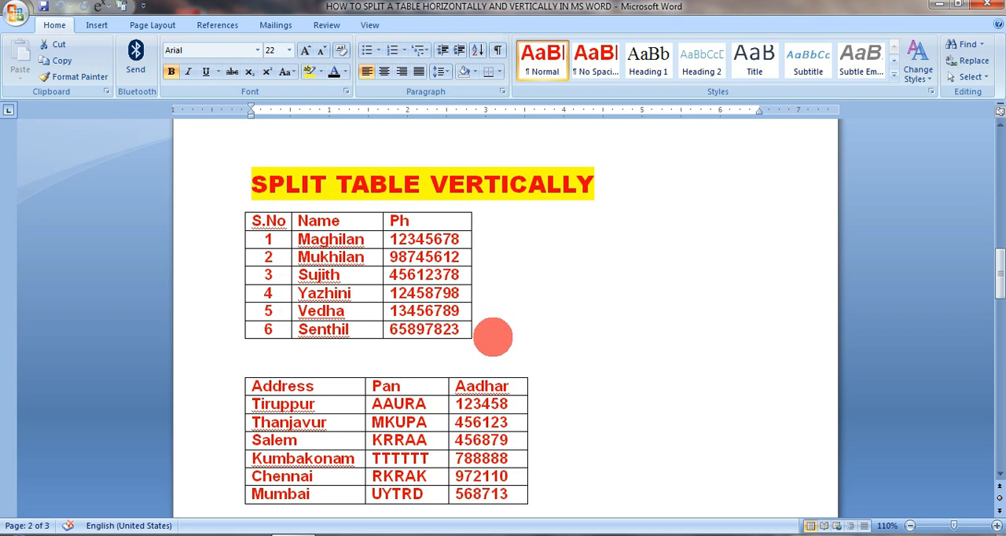
pyautogui.scroll(1, 498, 339)
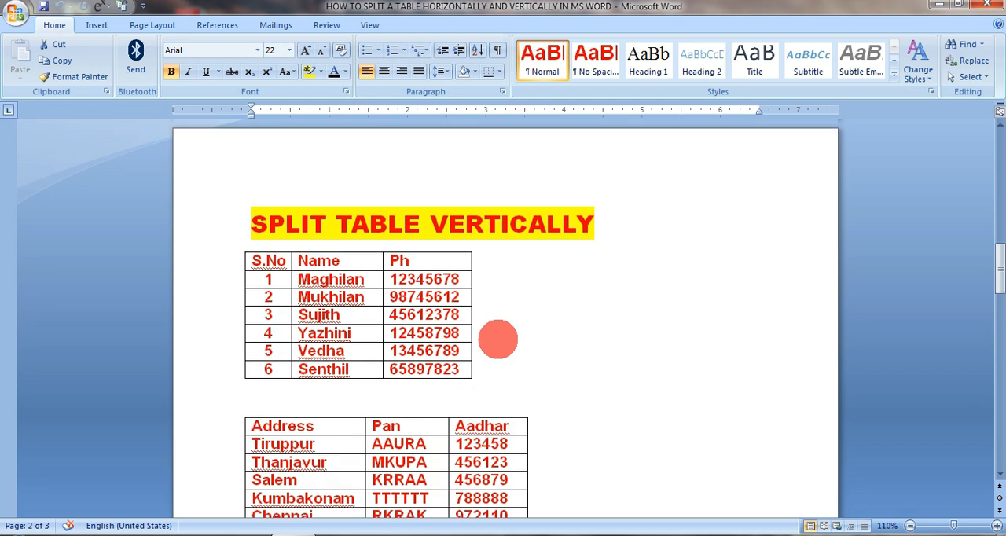
pyautogui.scroll(12, 572, 357)
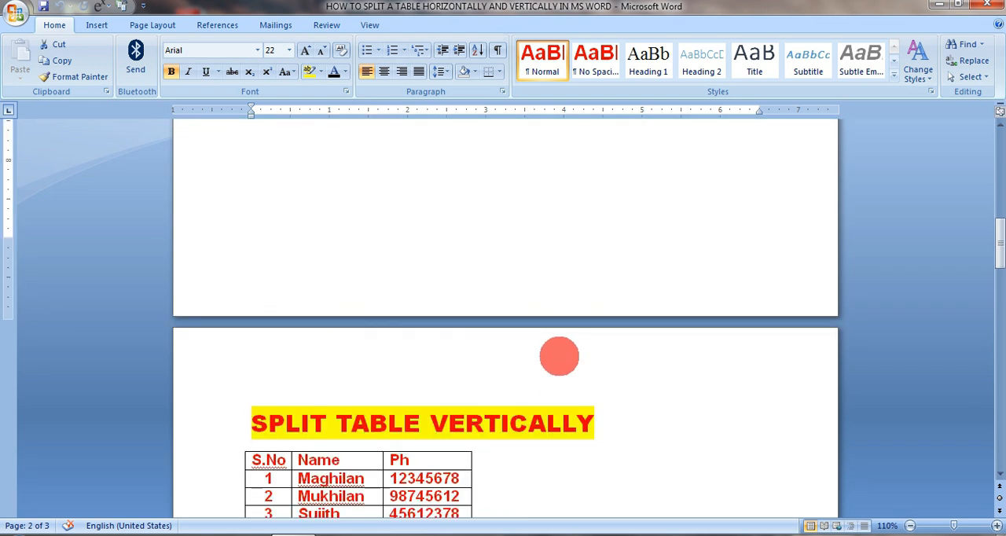
pyautogui.scroll(5, 560, 350)
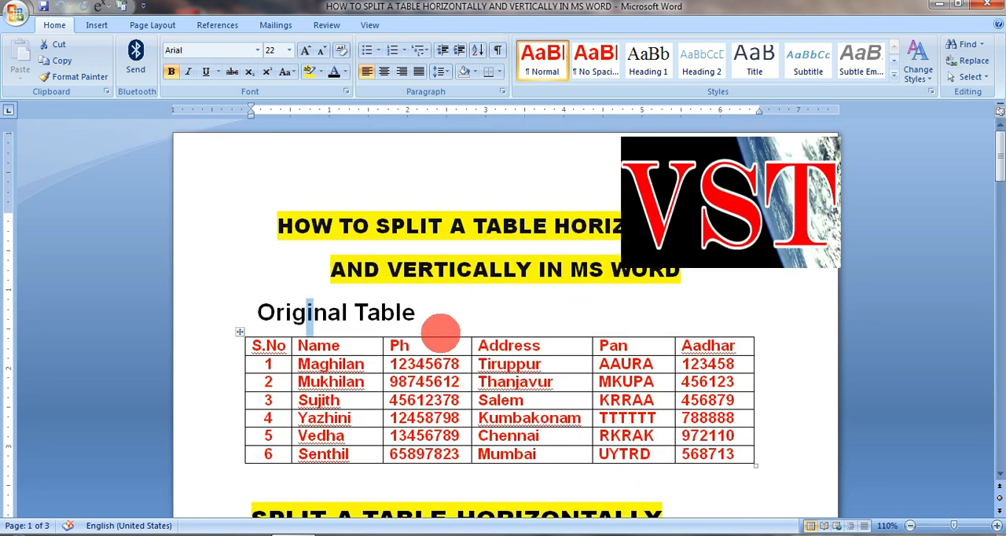
pyautogui.scroll(-2, 425, 364)
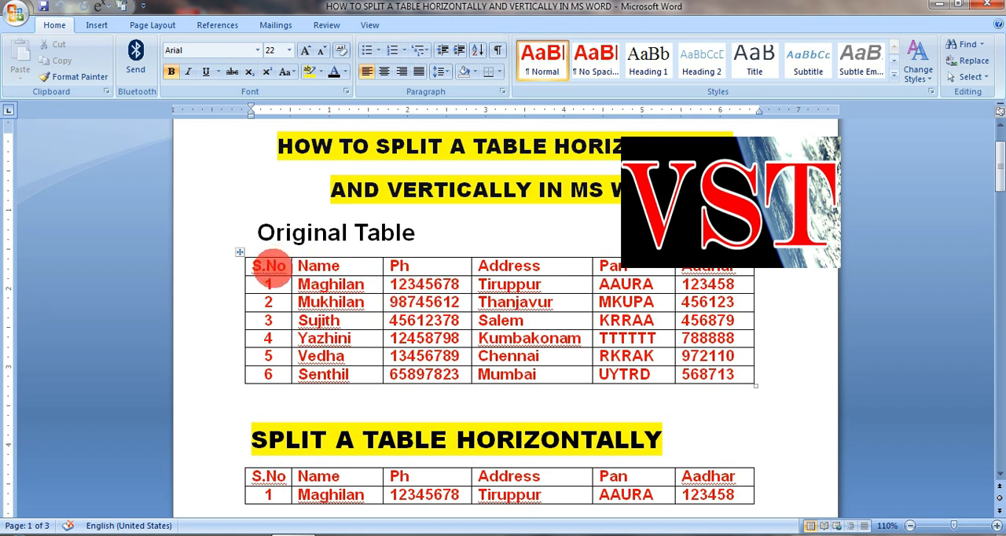
pyautogui.scroll(-5, 589, 297)
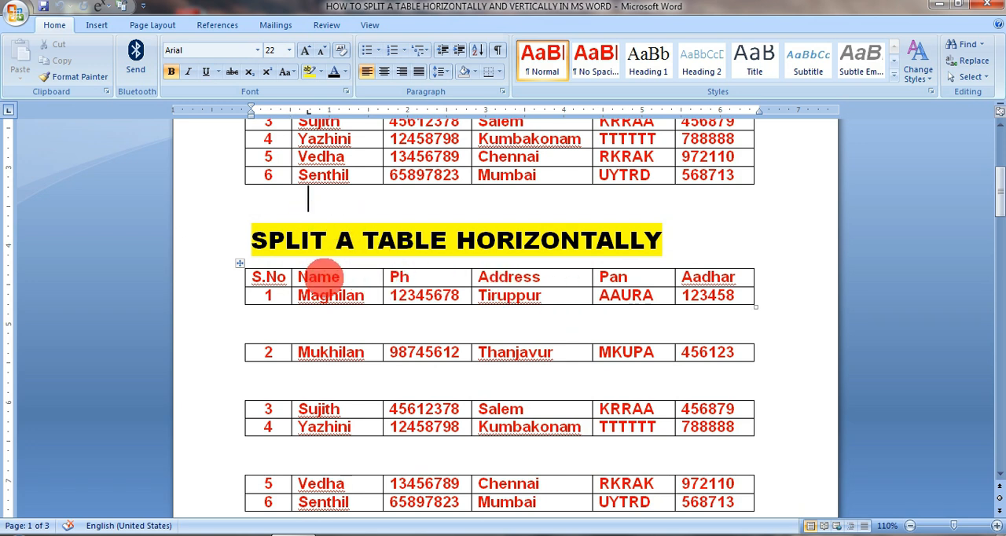
# - Insert a page break after the "SPLIT A TABLE HORIZONTALLY" heading to push the example tables to the next page
pyautogui.click(733, 236)
pyautogui.hotkey('ctrl', 'Return')
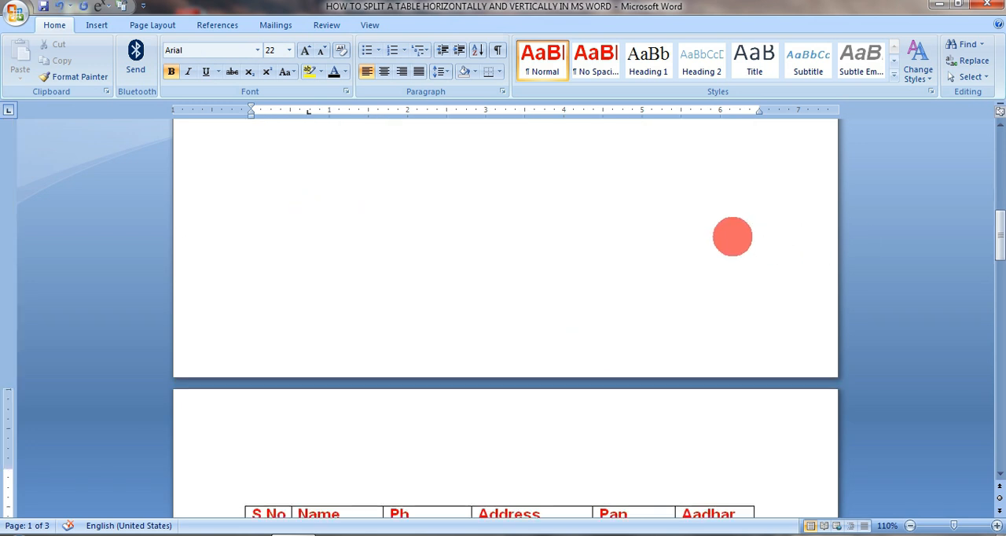
# - Copy the whole original table and paste it beneath the "SPLIT A TABLE HORIZONTALLY" heading
pyautogui.scroll(14, 524, 256)
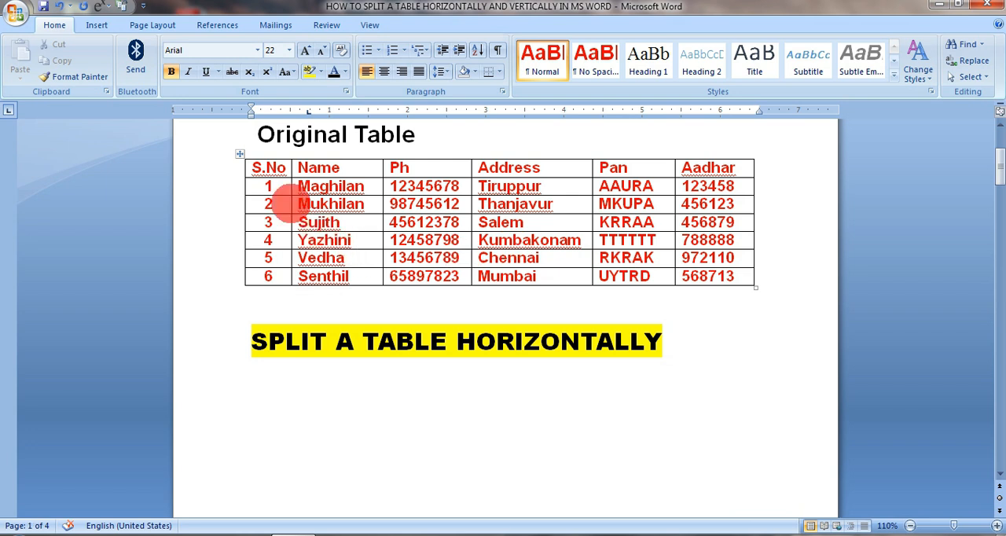
pyautogui.click(239, 154)
pyautogui.click(326, 213)
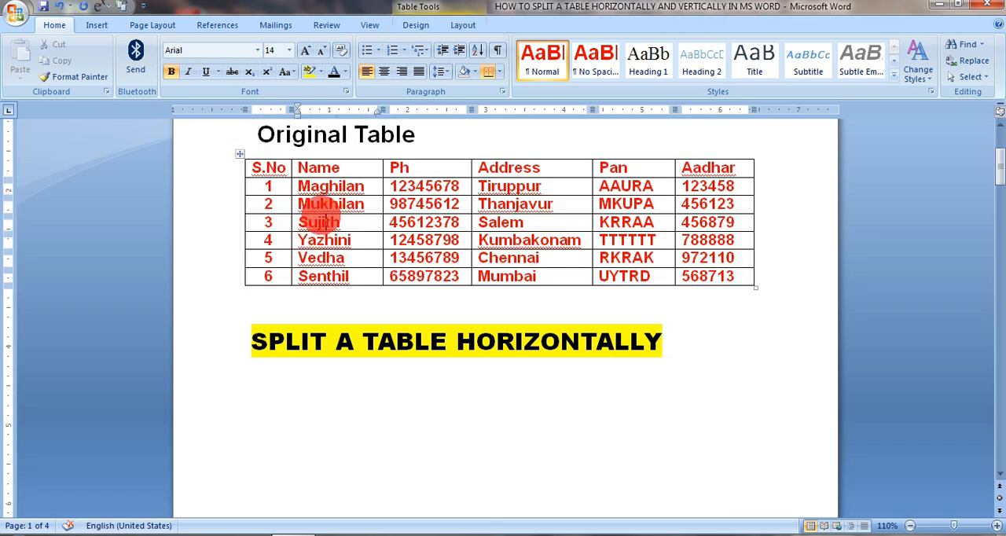
pyautogui.click(235, 153)
pyautogui.scroll(-3, 400, 280)
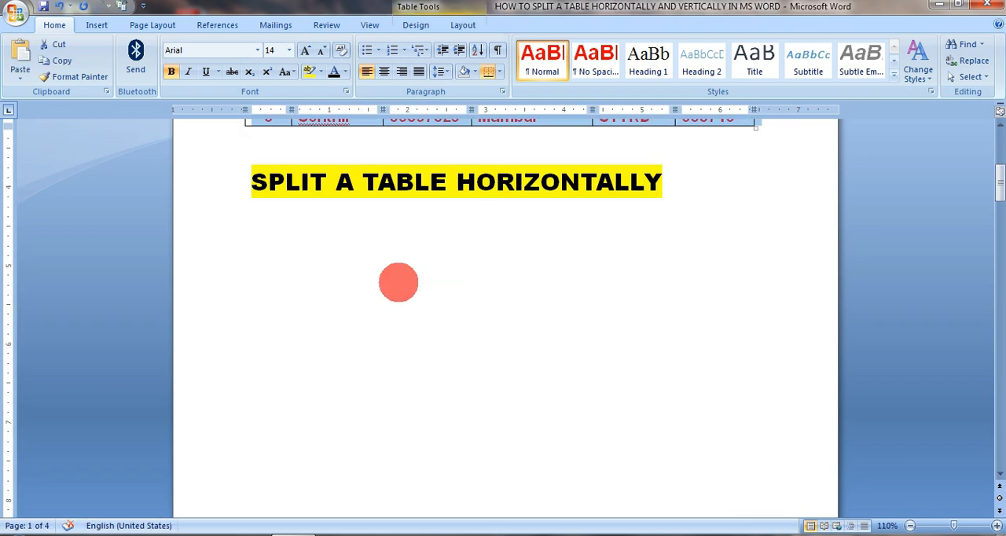
pyautogui.click(343, 240)
pyautogui.hotkey('ctrl', 'v')
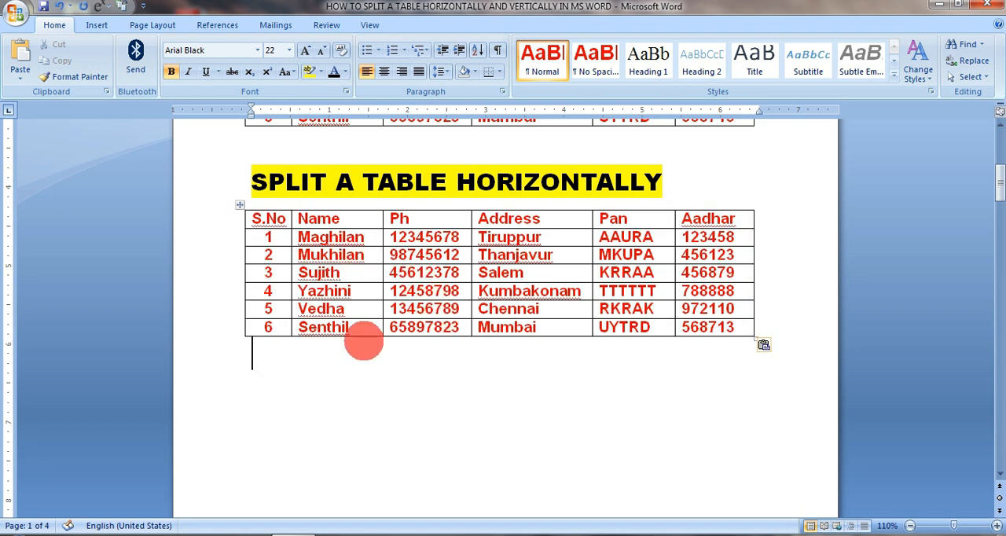
# - Split the pasted table with Split Table so that the row with S.No 4 starts a new table
pyautogui.click(265, 287)
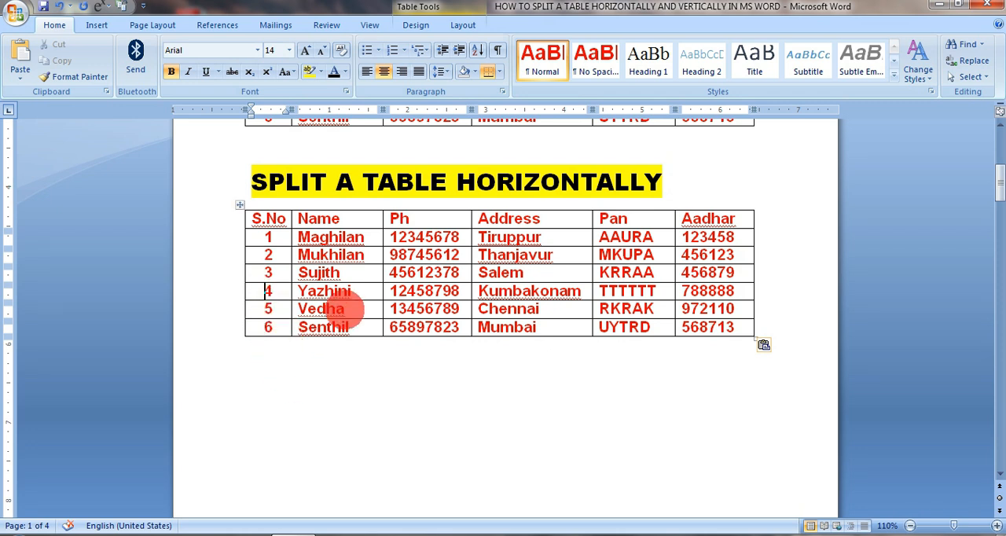
pyautogui.moveTo(271, 291); pyautogui.dragTo(629, 293)
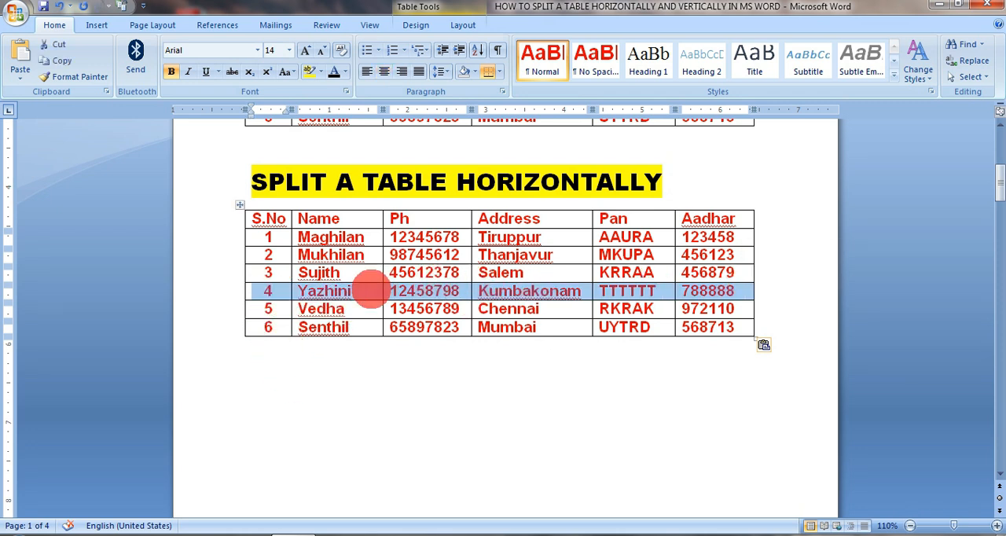
pyautogui.click(382, 298)
pyautogui.click(461, 289)
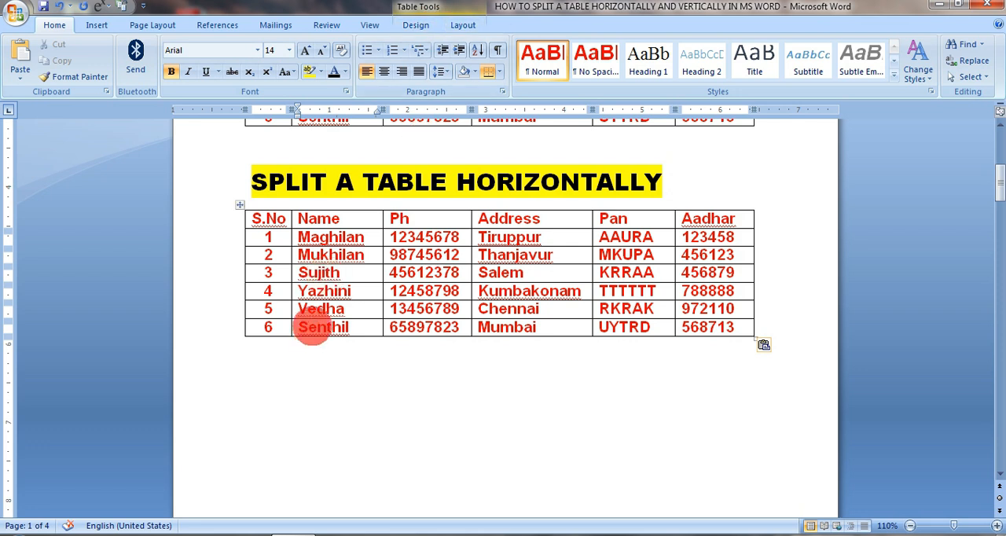
pyautogui.click(393, 431)
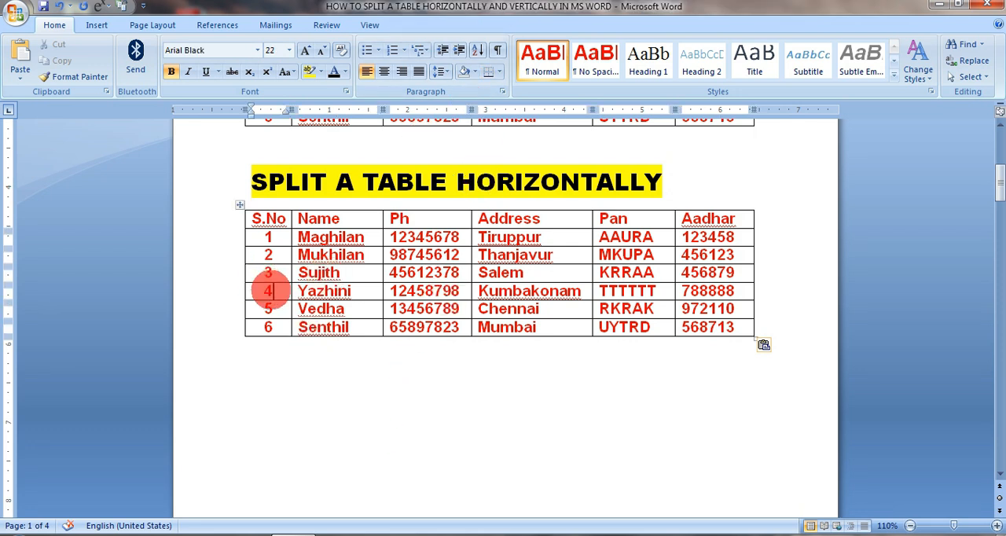
pyautogui.click(267, 290)
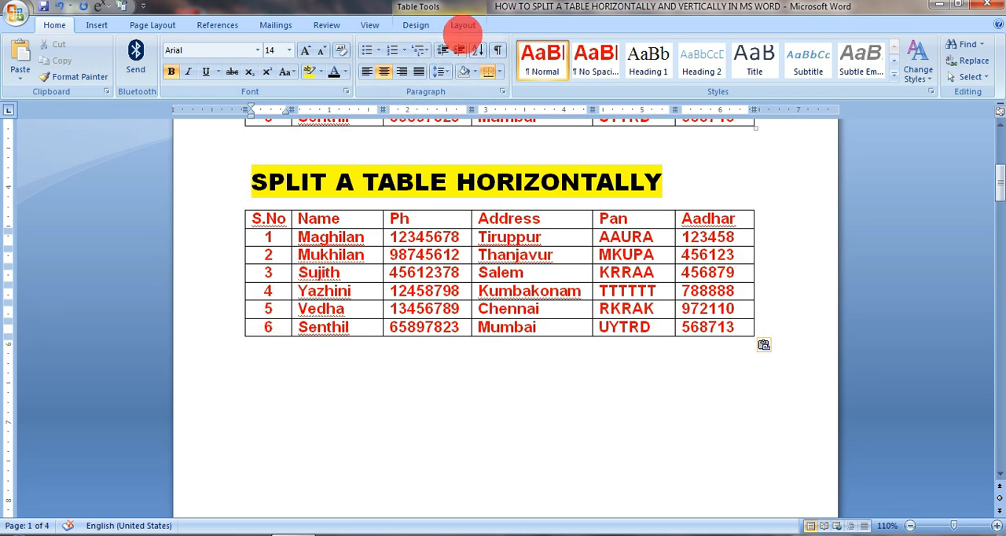
pyautogui.click(463, 25)
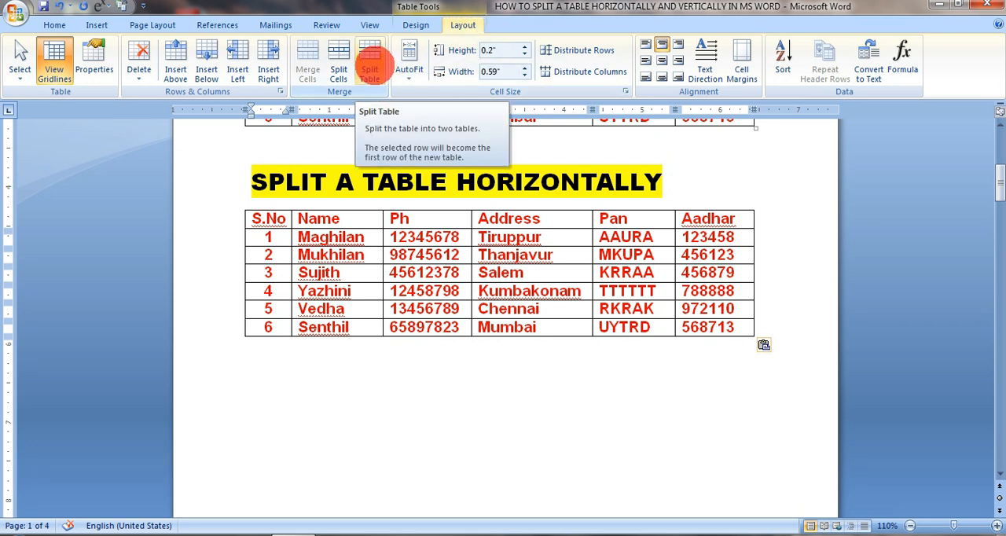
pyautogui.click(369, 72)
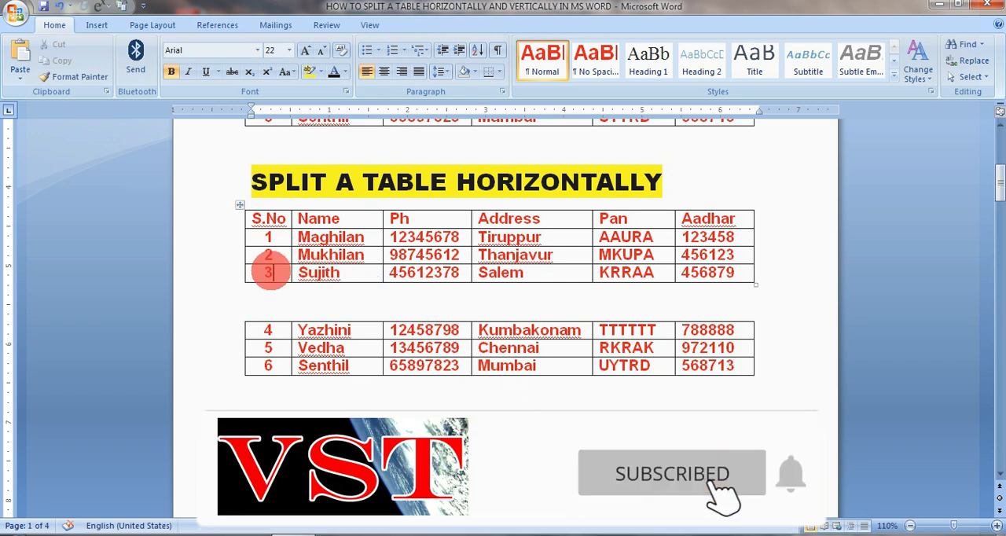
# - Split the upper table again so that the row with S.No 2 starts a new table
pyautogui.click(269, 274)
pyautogui.click(273, 259)
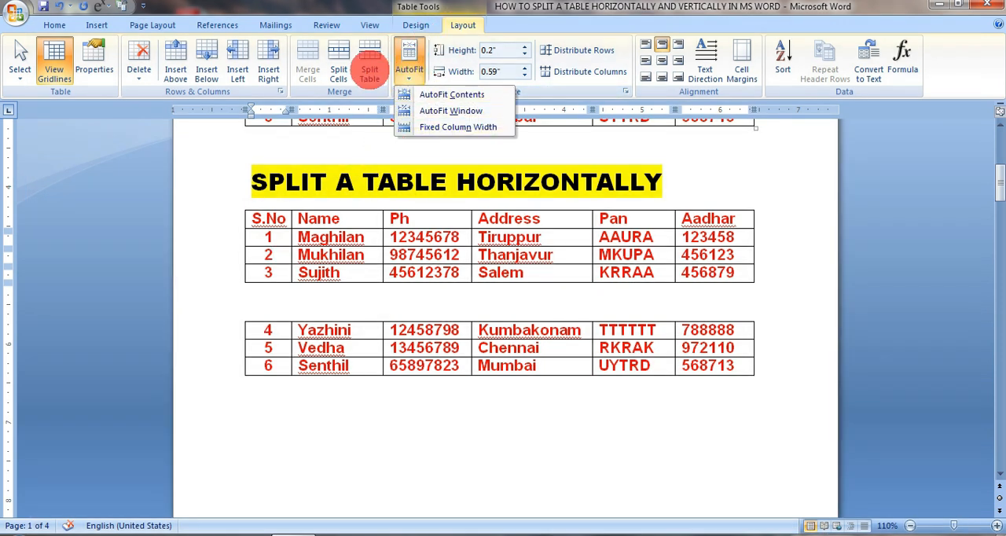
pyautogui.click(369, 63)
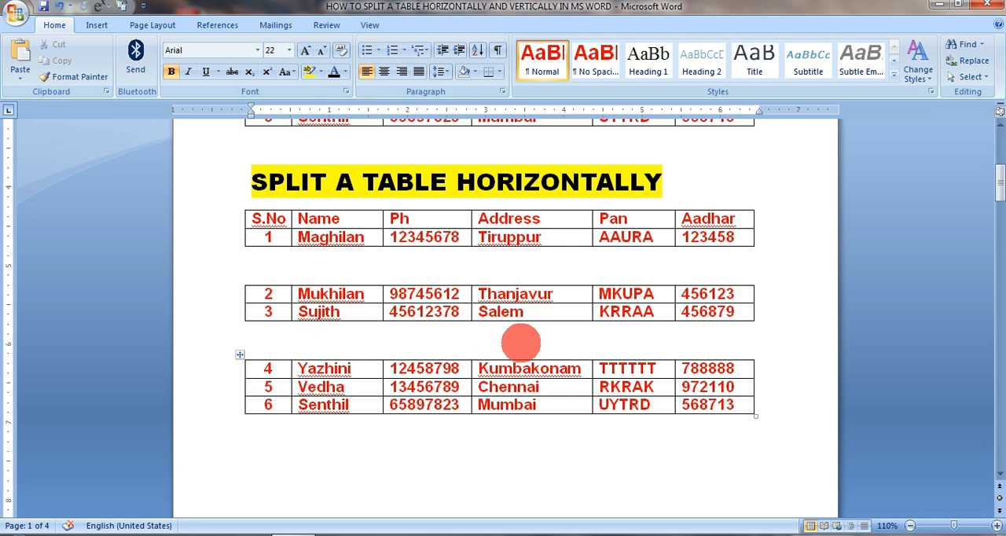
pyautogui.scroll(-2, 523, 340)
pyautogui.scroll(2, 507, 357)
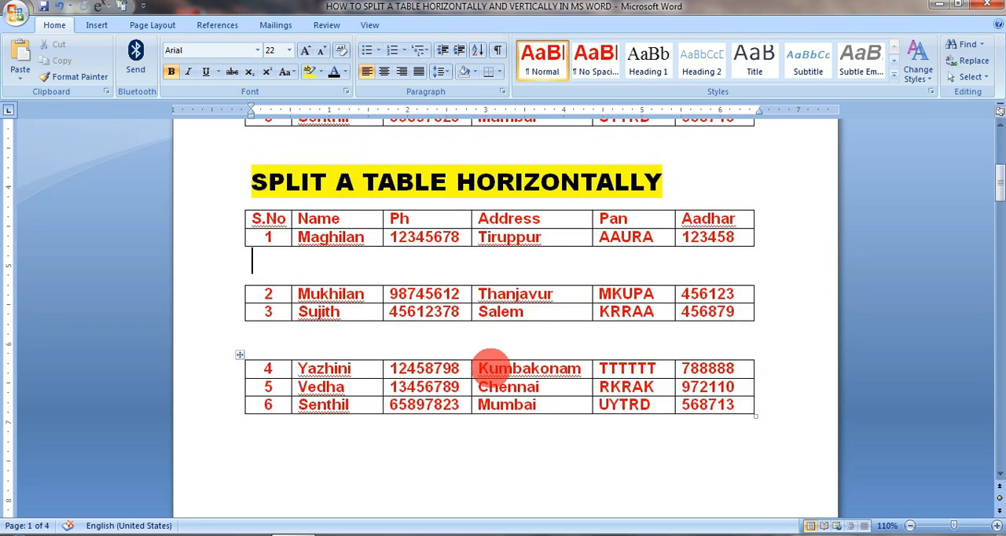
# - Rejoin the split pieces into one table beneath the "SPLIT A TABLE HORIZONTALLY" heading
pyautogui.press('Delete')
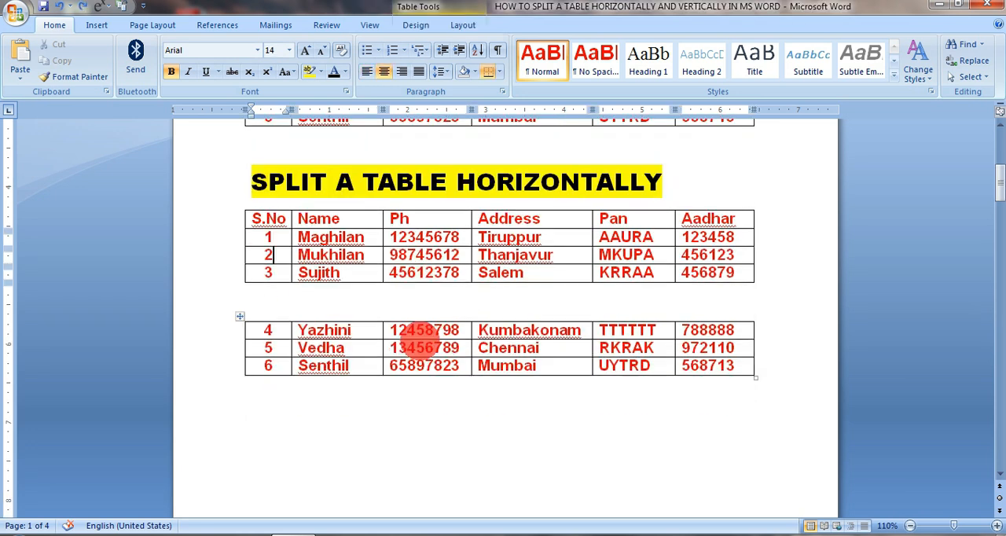
pyautogui.hotkey('ctrl', 'z')
pyautogui.click(341, 415)
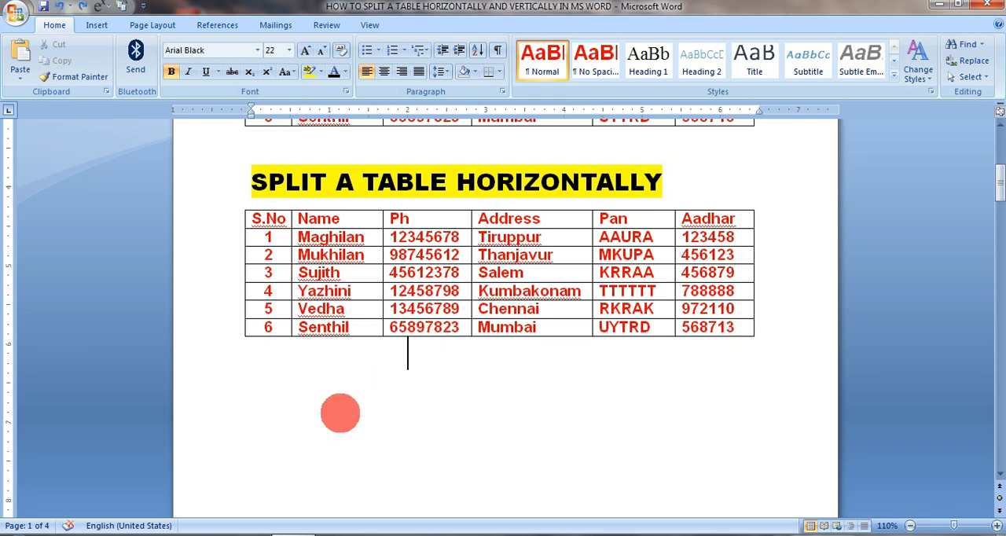
pyautogui.hotkey('ctrl', 'z')
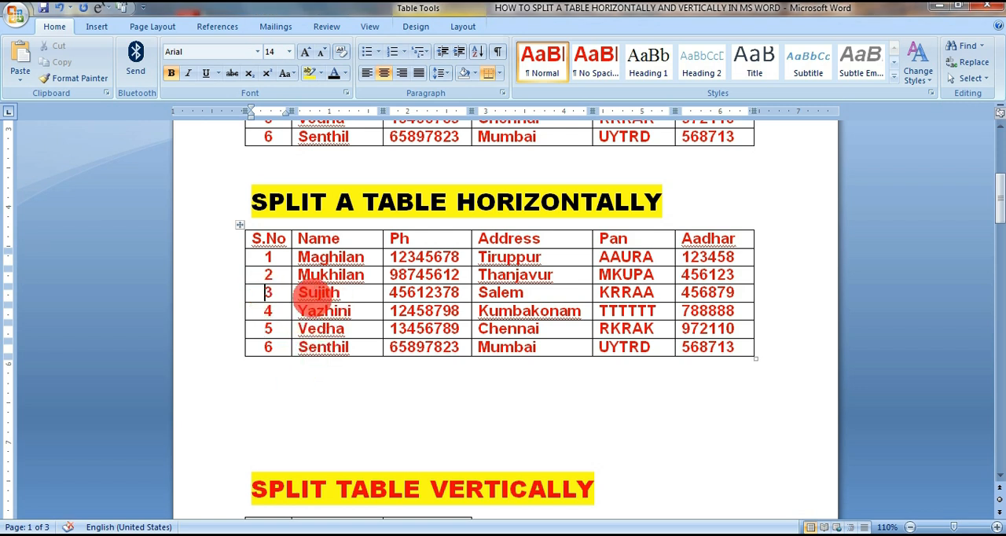
# - Split the table under the horizontal split heading at the row with S.No 3
pyautogui.moveTo(273, 293); pyautogui.dragTo(684, 299)
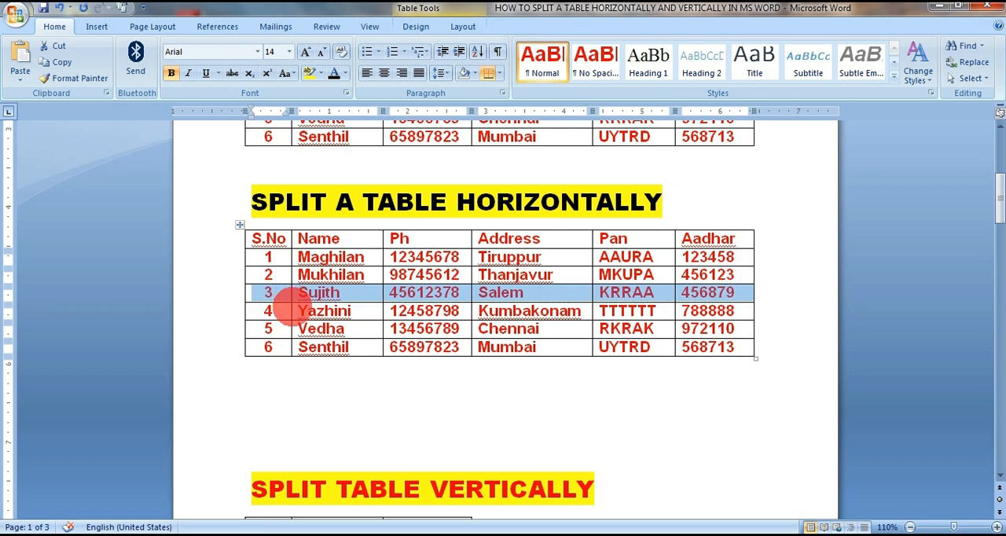
pyautogui.click(267, 296)
pyautogui.click(273, 305)
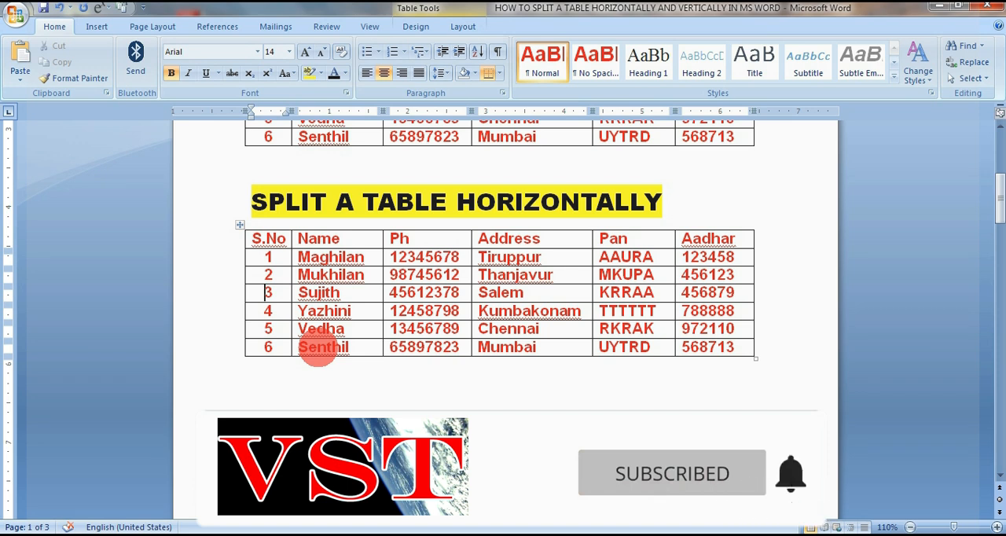
pyautogui.hotkey('ctrl', 'shift', 'Return')
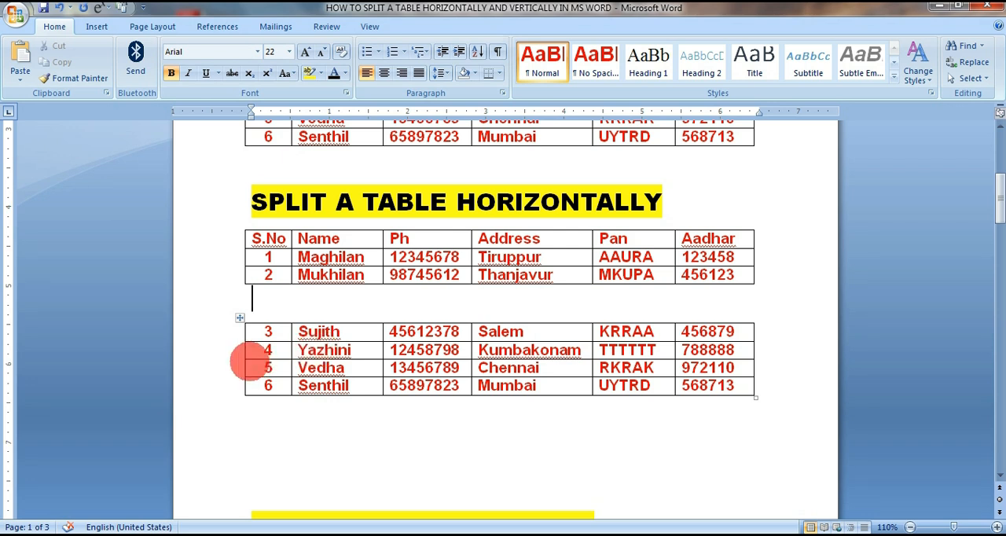
# - Split the lower table further so that the rows with S.No 4 and S.No 5 each start a new table
pyautogui.click(265, 350)
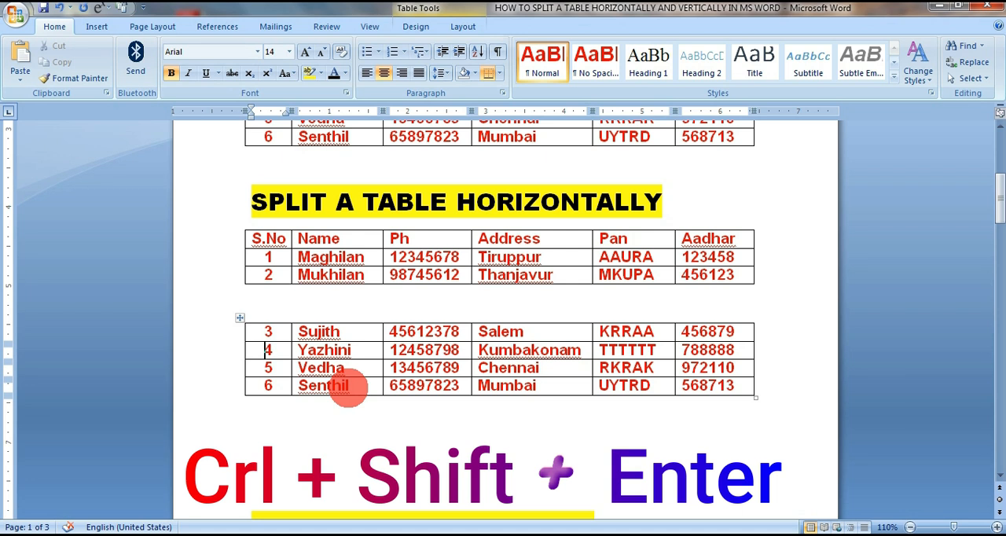
pyautogui.hotkey('ctrl', 'shift', 'Return')
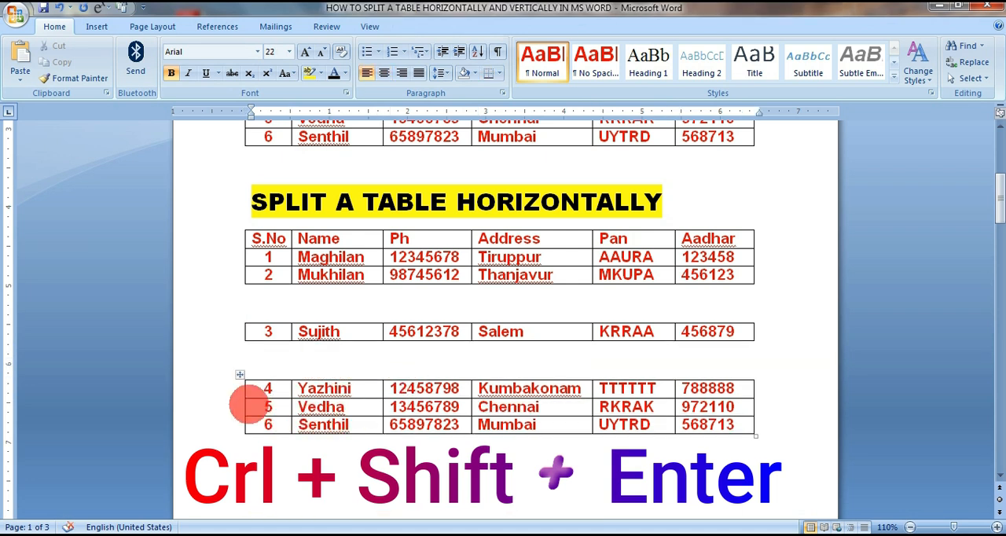
pyautogui.click(249, 405)
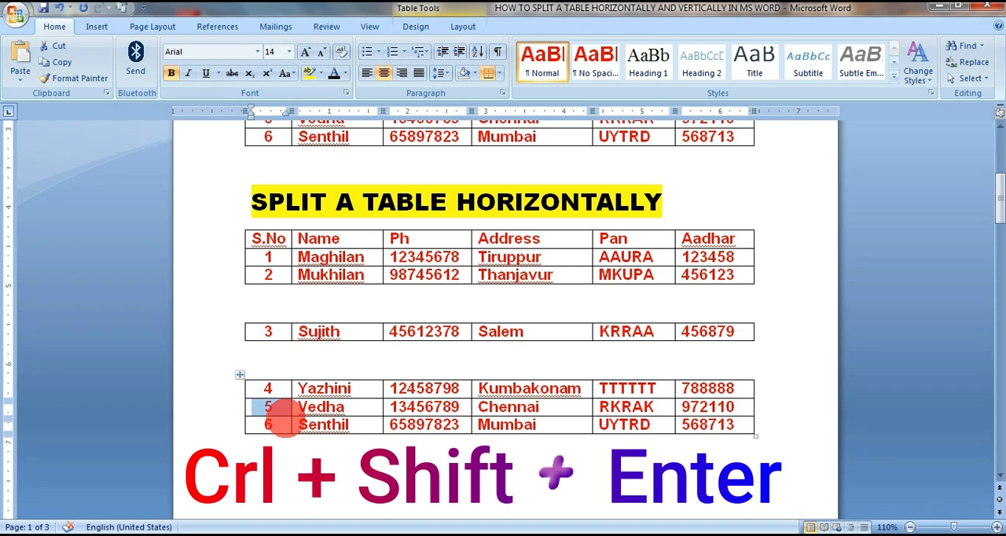
pyautogui.hotkey('ctrl', 'shift', 'Return')
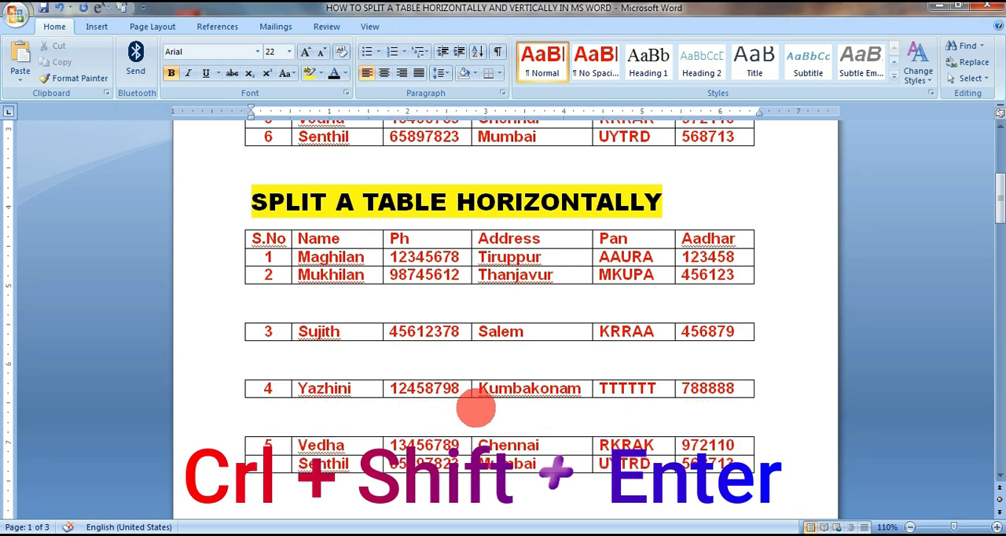
# - Undo the table splits and the pasted table beneath the "SPLIT A TABLE HORIZONTALLY" heading
pyautogui.click(502, 308)
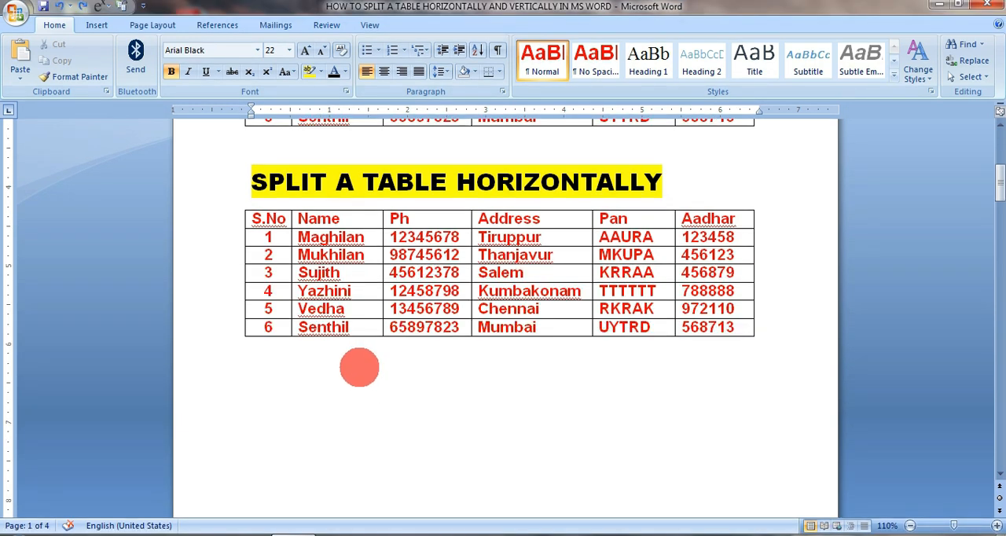
pyautogui.hotkey('ctrl', 'z')
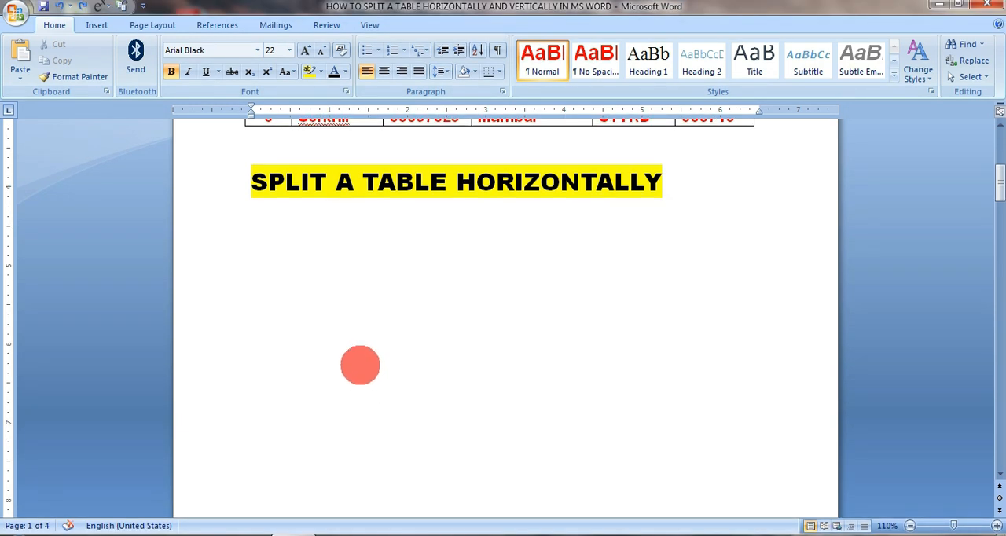
# - Redo the pasted table beneath the "SPLIT A TABLE HORIZONTALLY" heading and its splits at the rows with S.No 4 and S.No 2
pyautogui.hotkey('ctrl', 'y')
pyautogui.hotkey('ctrl', 'y')
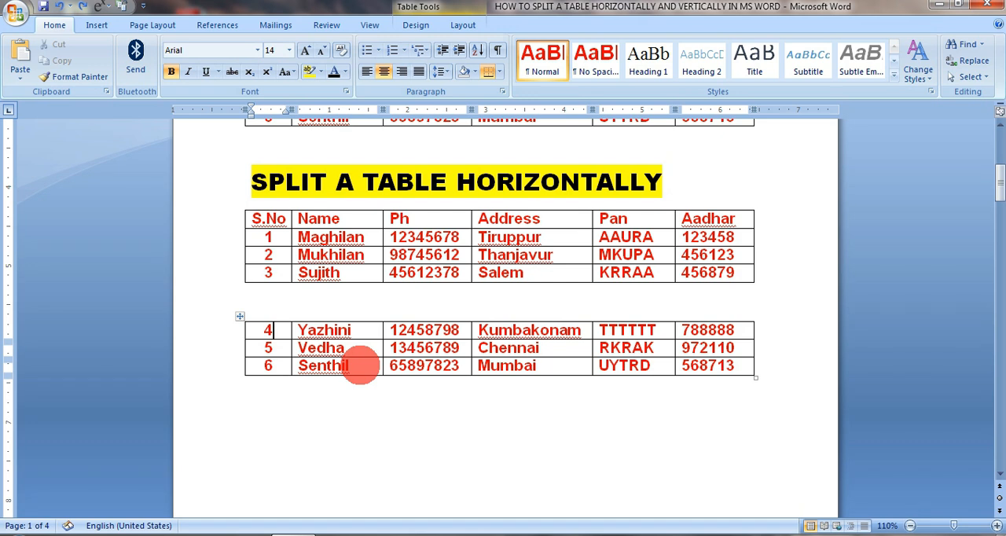
pyautogui.hotkey('ctrl', 'y')
# - Rejoin the three table pieces under the horizontal split heading by removing the blank lines between them
pyautogui.click(360, 267)
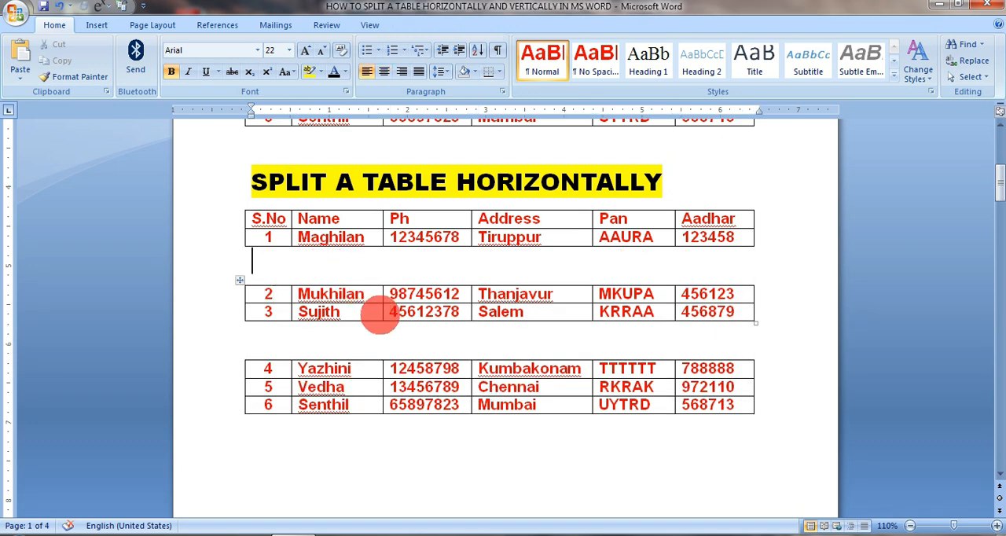
pyautogui.press('Delete')
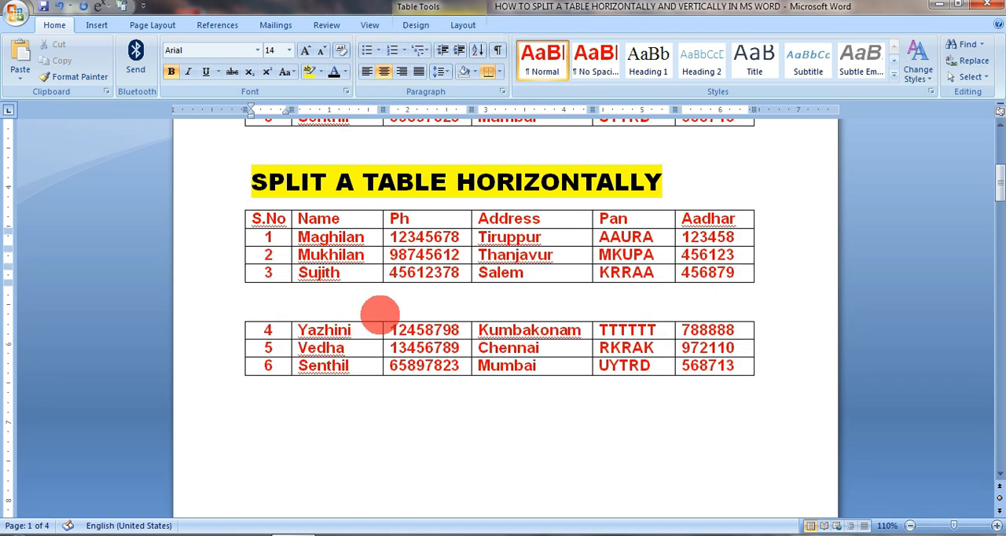
pyautogui.click(372, 310)
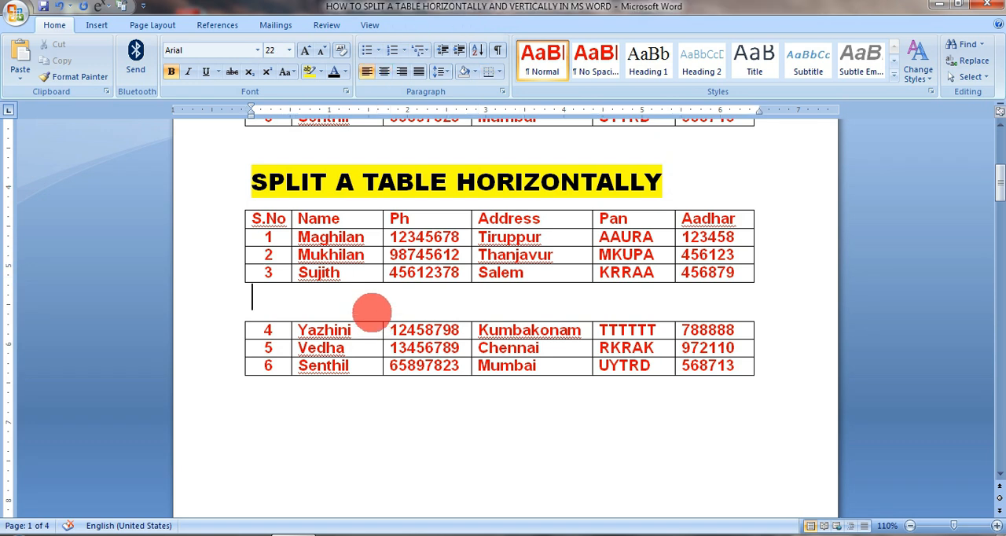
pyautogui.press('Delete')
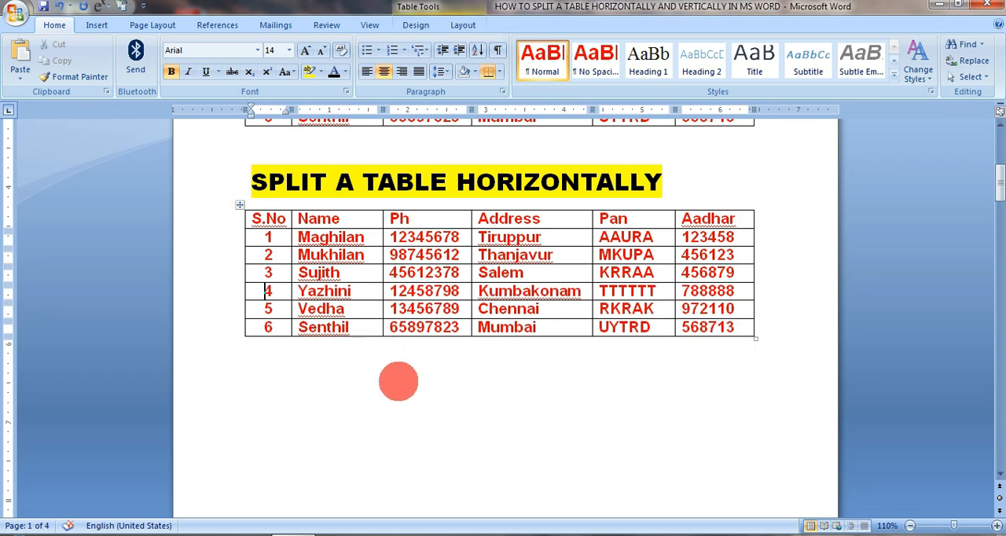
# - Split the rejoined table at the row with S.No 4 and again at the row with S.No 2
pyautogui.hotkey('ctrl', 'shift', 'Return')
pyautogui.press('Up')
pyautogui.press('Up')
pyautogui.hotkey('ctrl', 'shift', 'Return')
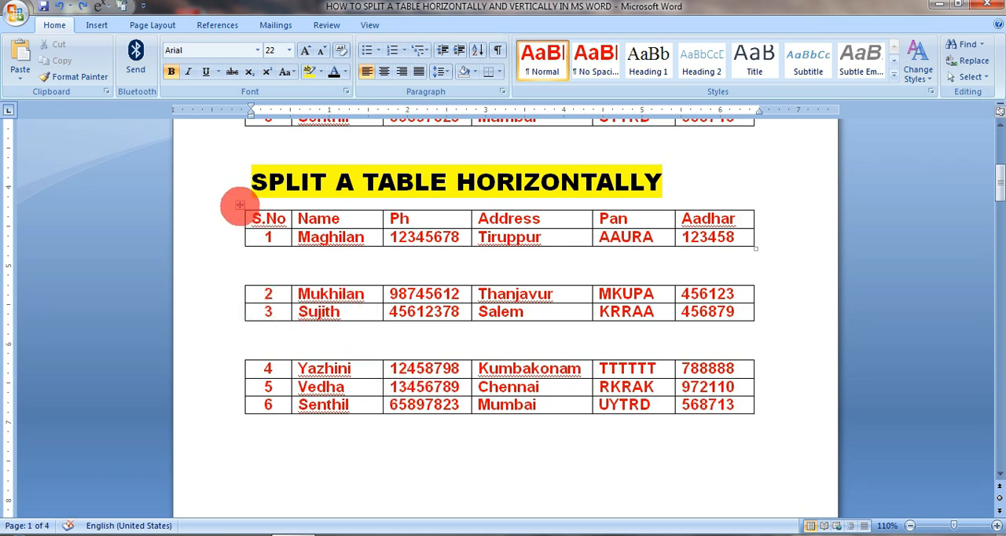
# - Check the table properties, including text wrapping, of each of the three split tables
pyautogui.rightClick(240, 205)
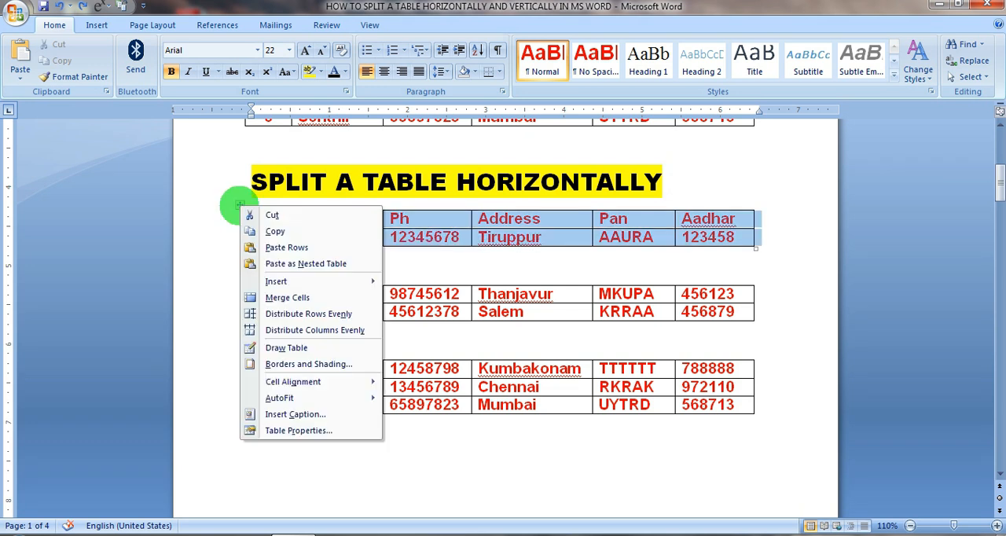
pyautogui.click(303, 431)
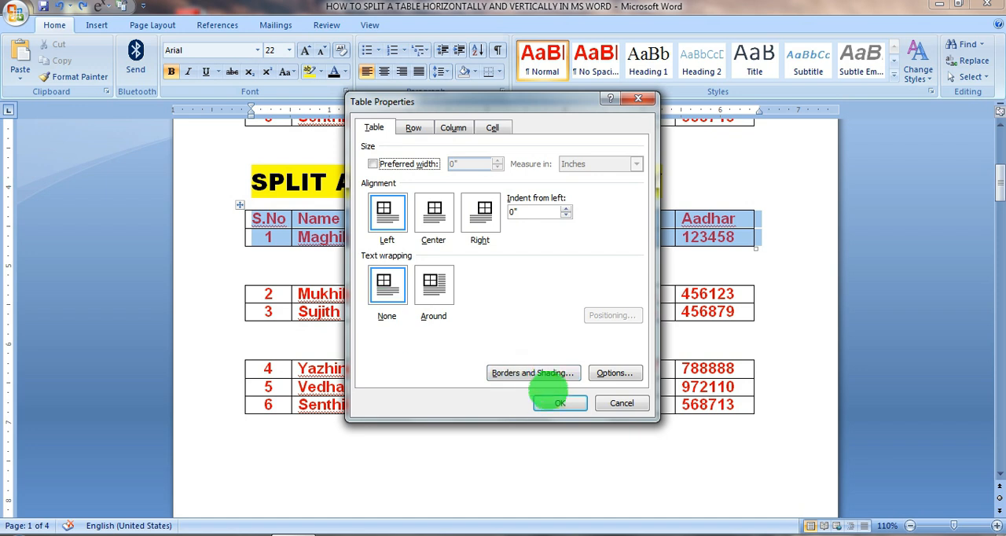
pyautogui.click(560, 403)
pyautogui.click(240, 280)
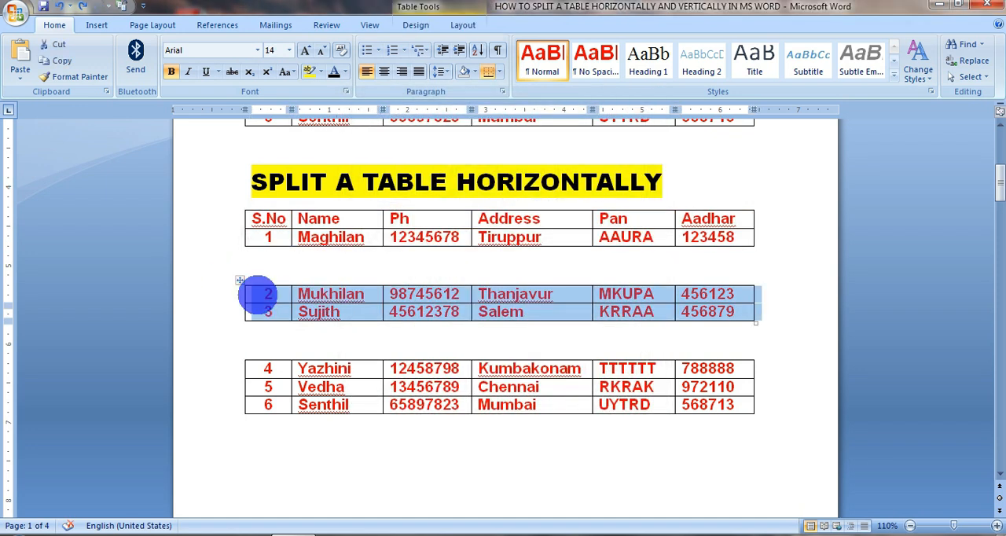
pyautogui.rightClick(259, 295)
pyautogui.click(311, 518)
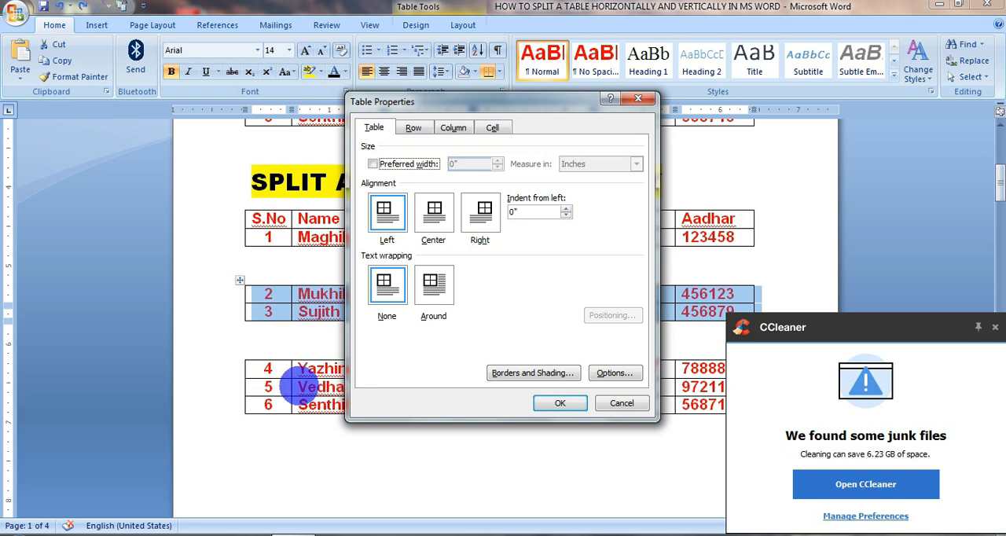
pyautogui.click(547, 402)
pyautogui.click(240, 355)
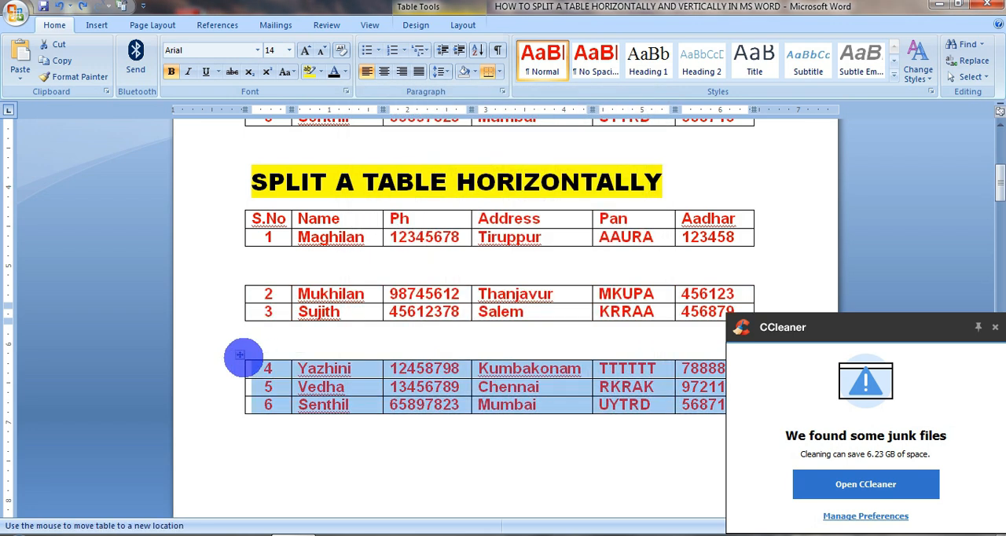
pyautogui.rightClick(240, 355)
pyautogui.click(315, 348)
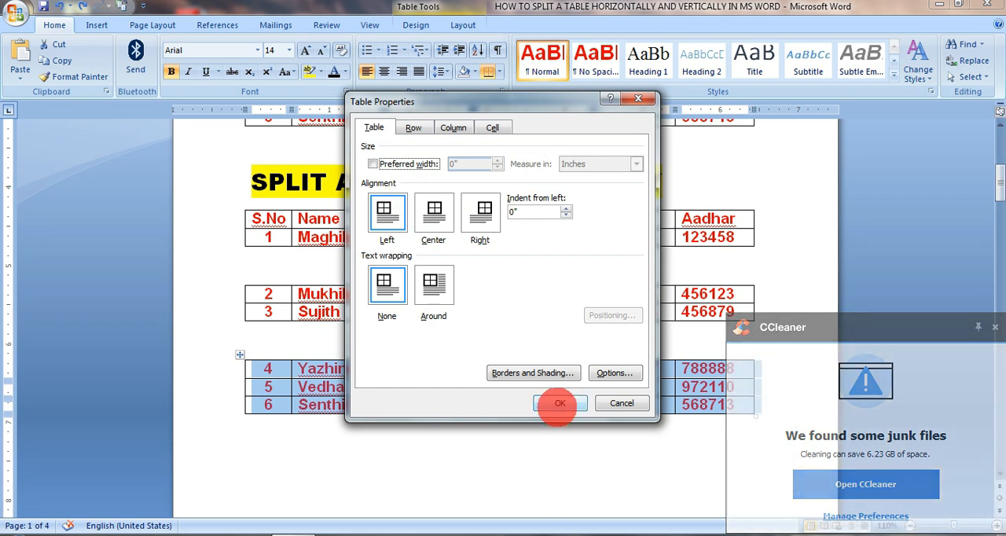
pyautogui.click(557, 404)
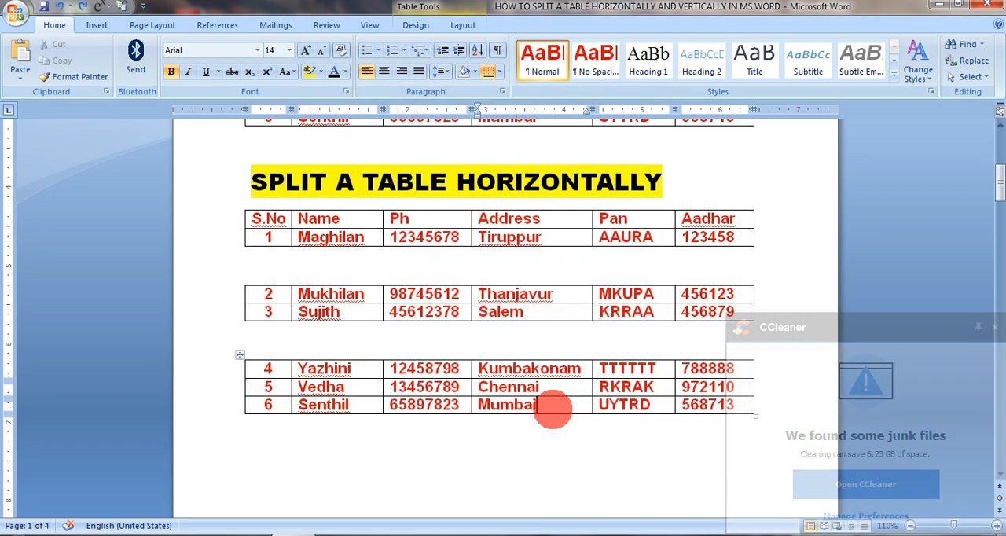
# - Try to merge the three split tables back together by removing the blank lines above S.No 2 and S.No 4
pyautogui.click(336, 277)
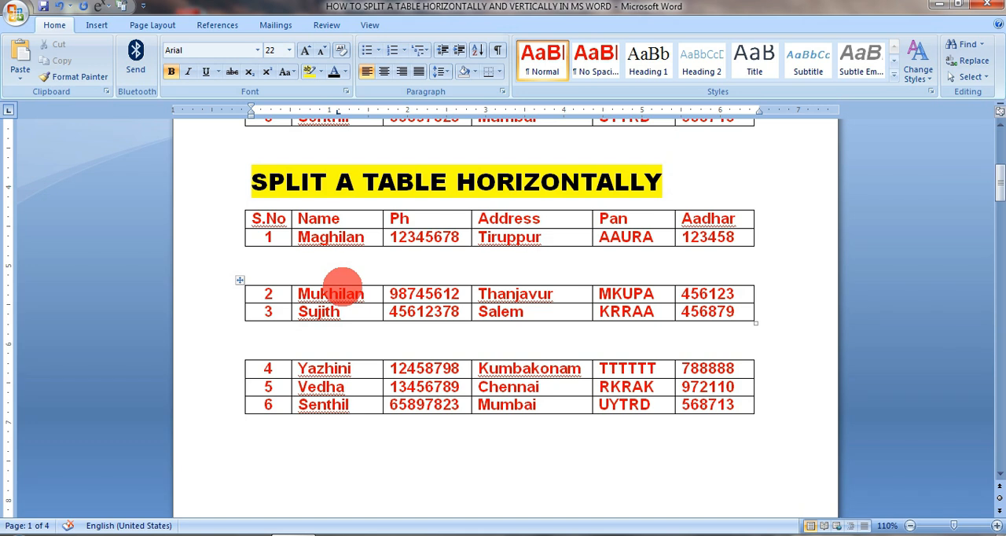
pyautogui.press('Delete')
pyautogui.click(325, 295)
pyautogui.press('Delete')
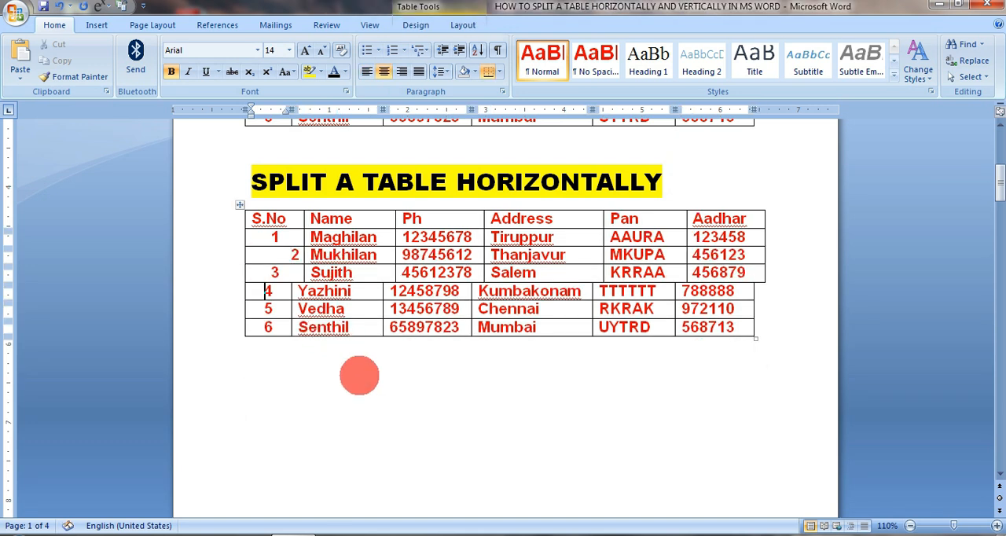
# - Undo the merging so that the rows with S.No 2 and S.No 4 start separate tables again
pyautogui.click(395, 437)
pyautogui.hotkey('ctrl', 'z')
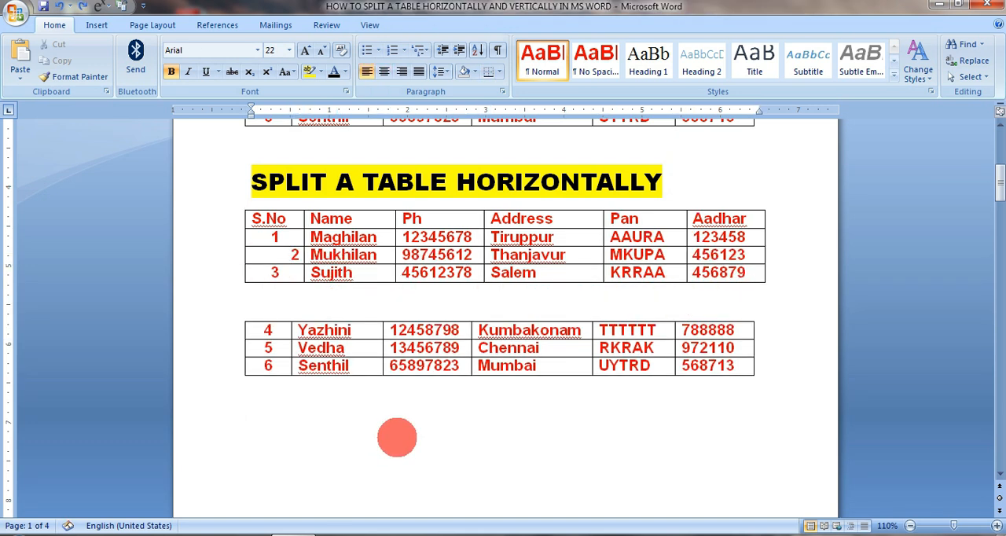
pyautogui.press('Delete')
pyautogui.click(367, 420)
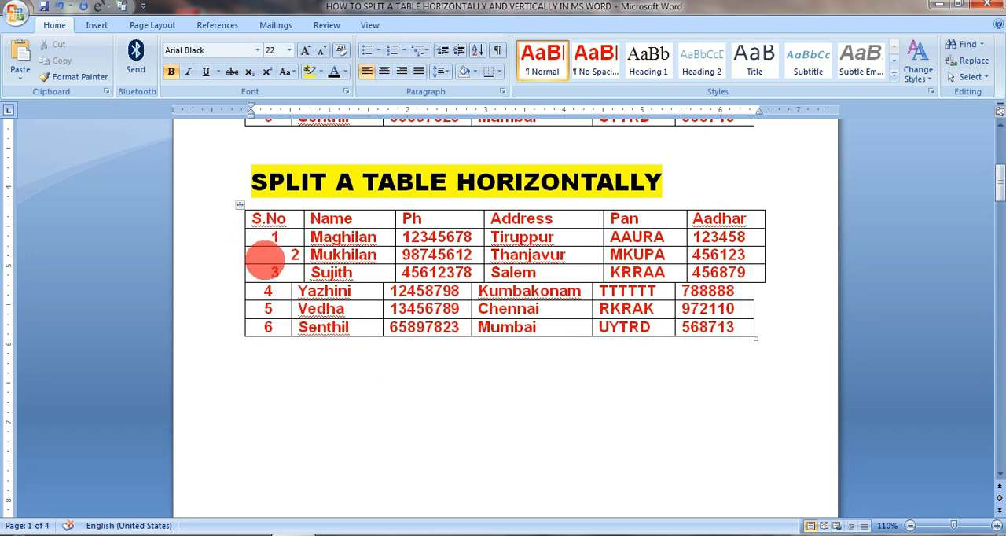
pyautogui.hotkey('ctrl', 'z')
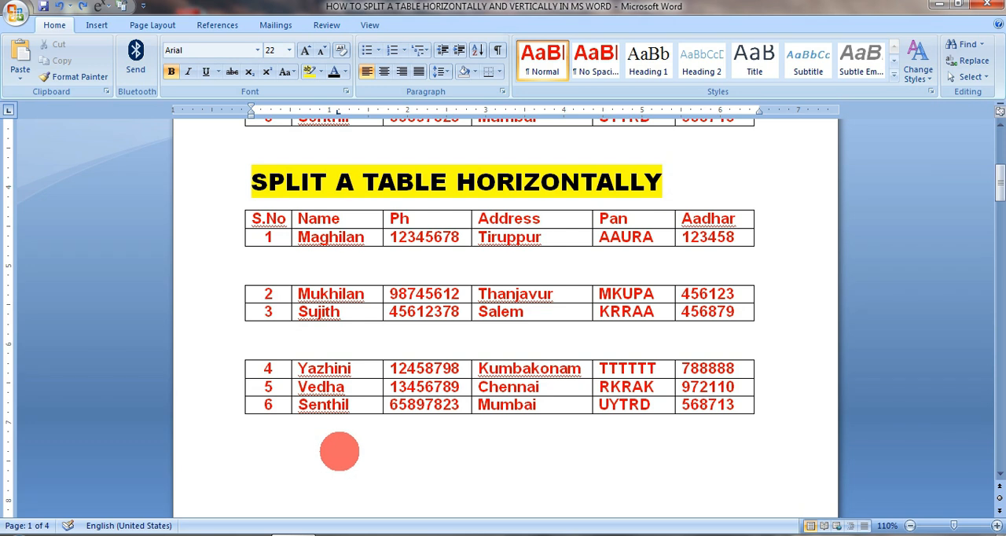
# - Set the text wrapping of the table holding S.No 2 and 3 to Around
pyautogui.rightClick(240, 280)
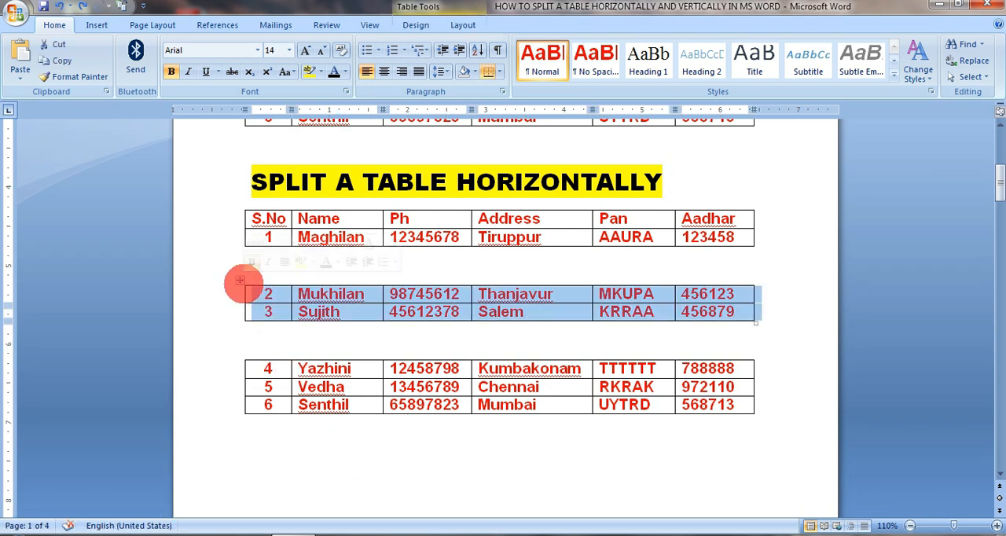
pyautogui.click(303, 507)
pyautogui.click(439, 283)
pyautogui.click(559, 404)
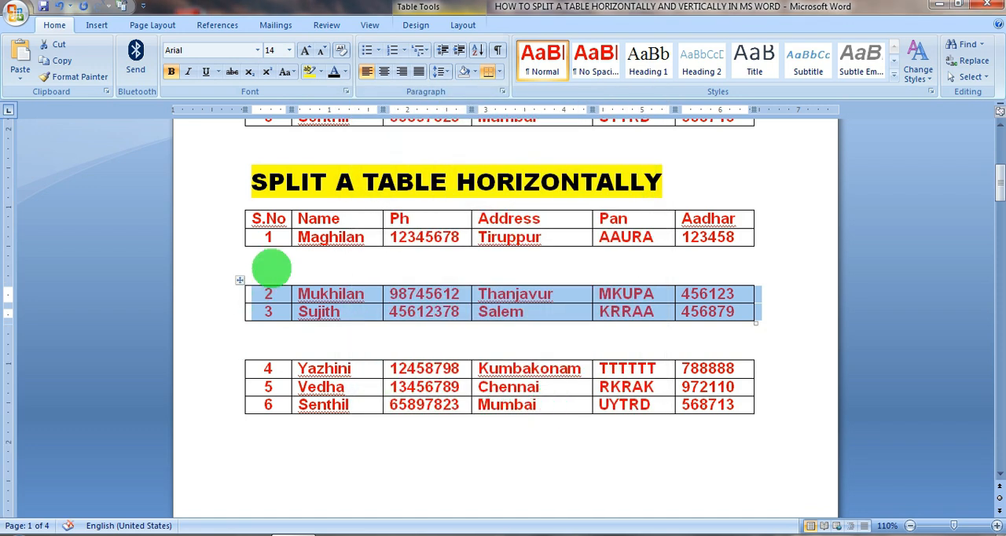
# - Try to remove the blank line above the S.No 2 table and the paragraph break after the horizontal split heading
pyautogui.click(275, 270)
pyautogui.press('Delete')
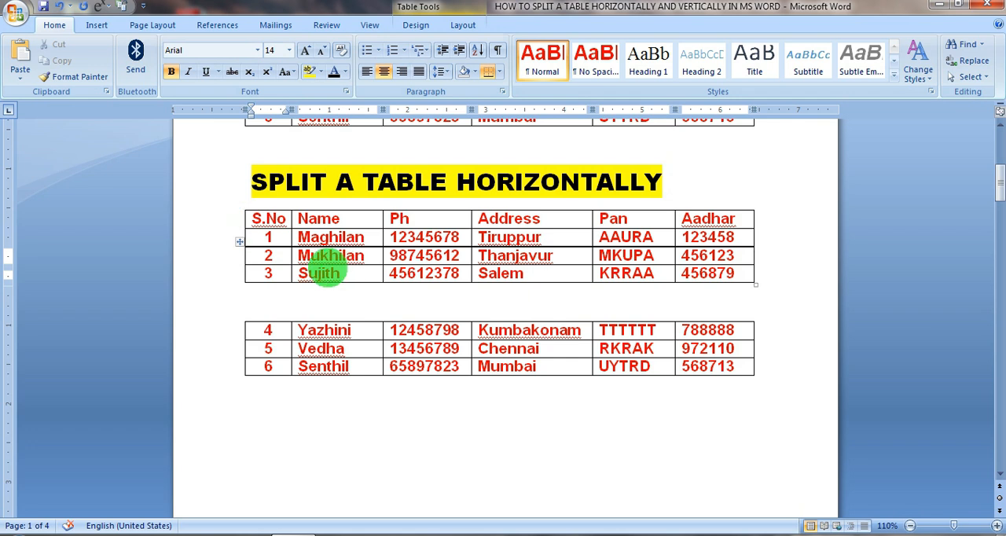
pyautogui.doubleClick(283, 179)
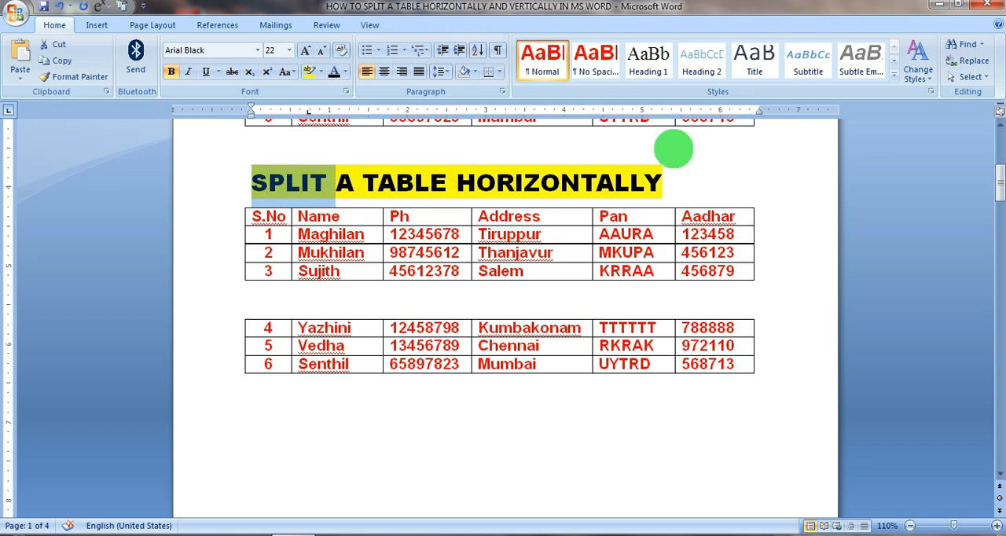
pyautogui.click(676, 186)
pyautogui.press('Delete')
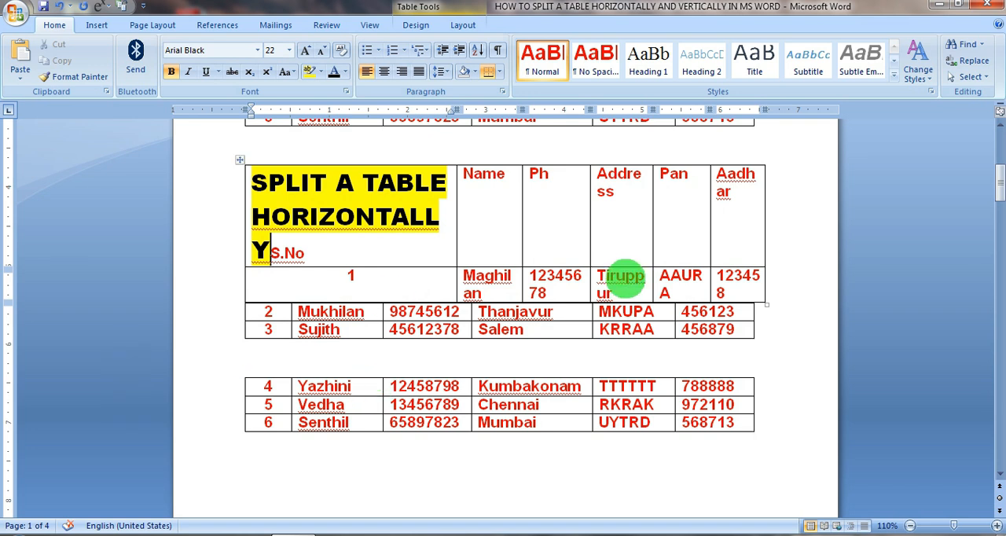
# - Undo the removal of the heading's paragraph break and of the blank line above the S.No 2 table
pyautogui.hotkey('ctrl', 'z')
pyautogui.hotkey('ctrl', 'z')
pyautogui.hotkey('ctrl', 'z')
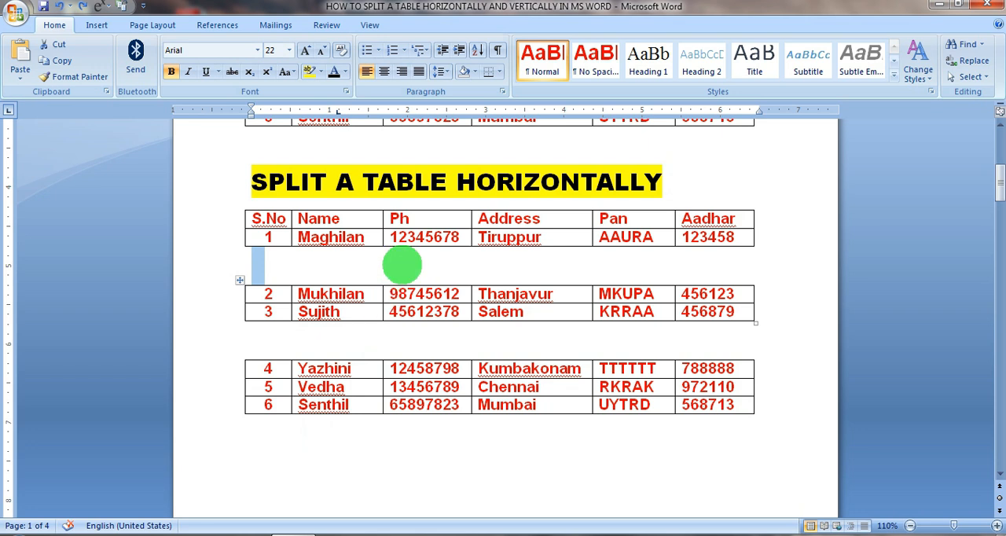
# - Move the table with S.No 2 and 3 directly beneath the S.No 1 row, and reposition the table with S.No 4 to 6
pyautogui.click(403, 266)
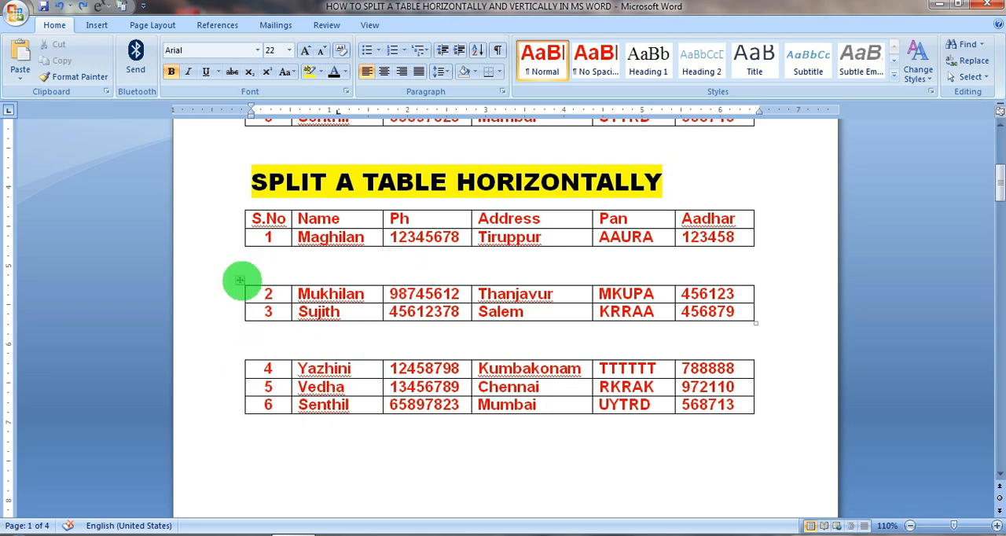
pyautogui.click(239, 280)
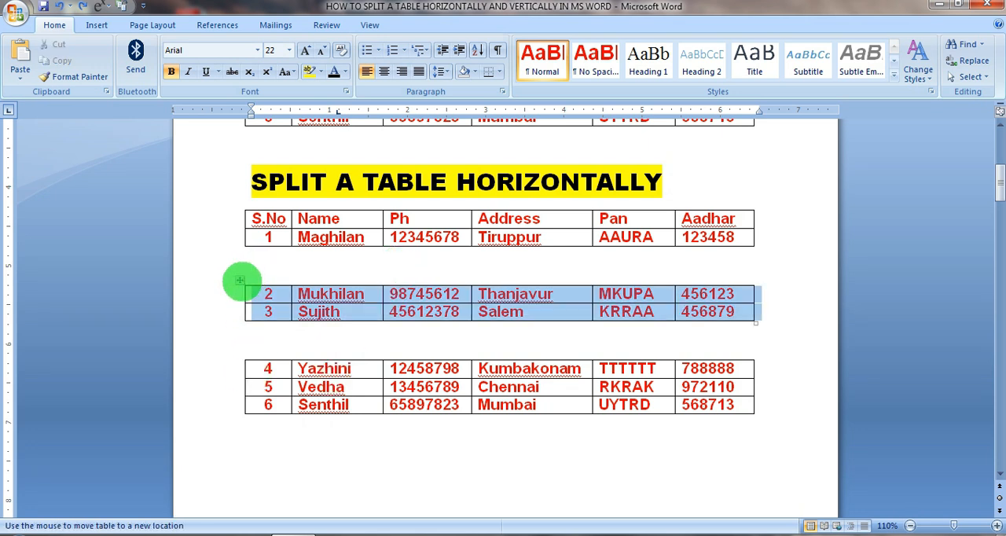
pyautogui.moveTo(240, 247); pyautogui.dragTo(236, 260)
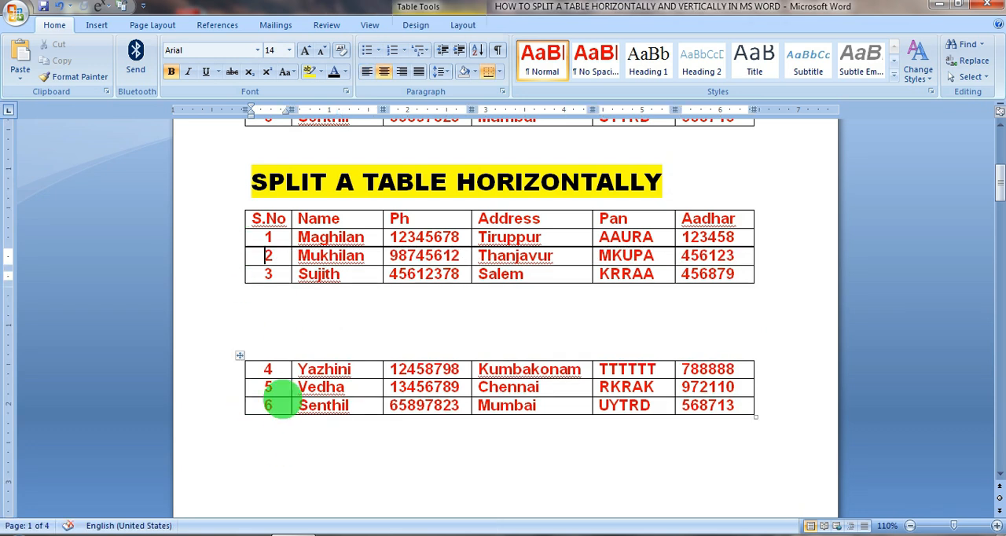
pyautogui.moveTo(240, 356); pyautogui.dragTo(401, 361)
# - Delete all the split tables between the "SPLIT A TABLE HORIZONTALLY" and "SPLIT TABLE VERTICALLY" headings
pyautogui.click(376, 454)
pyautogui.click(284, 293)
pyautogui.click(402, 361)
pyautogui.moveTo(745, 532); pyautogui.dragTo(745, 535)
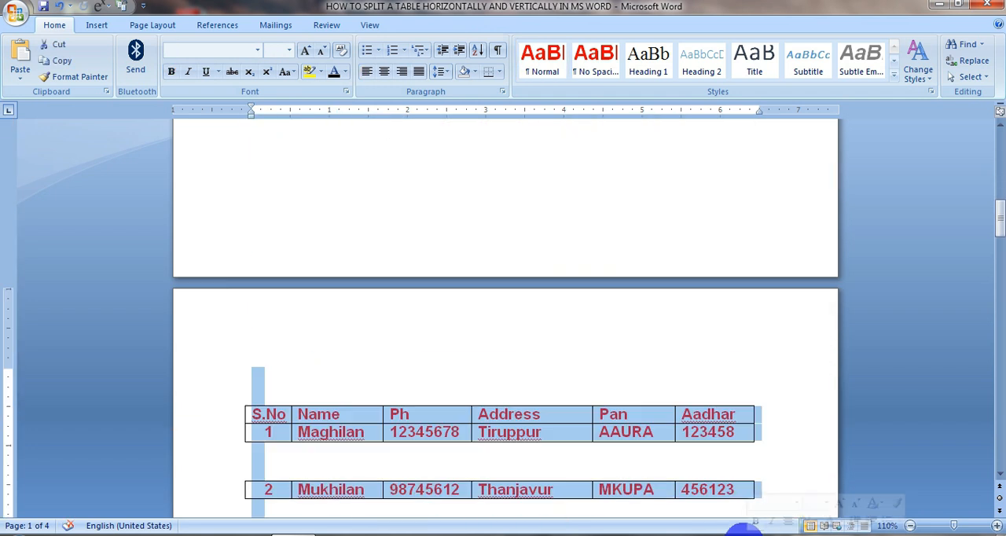
pyautogui.scroll(-7, 622, 442)
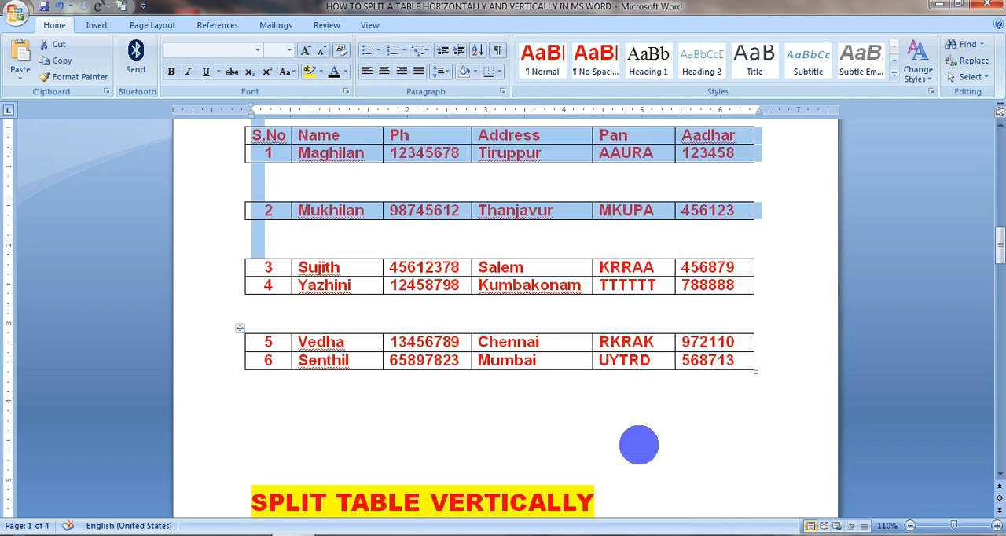
pyautogui.press('Delete')
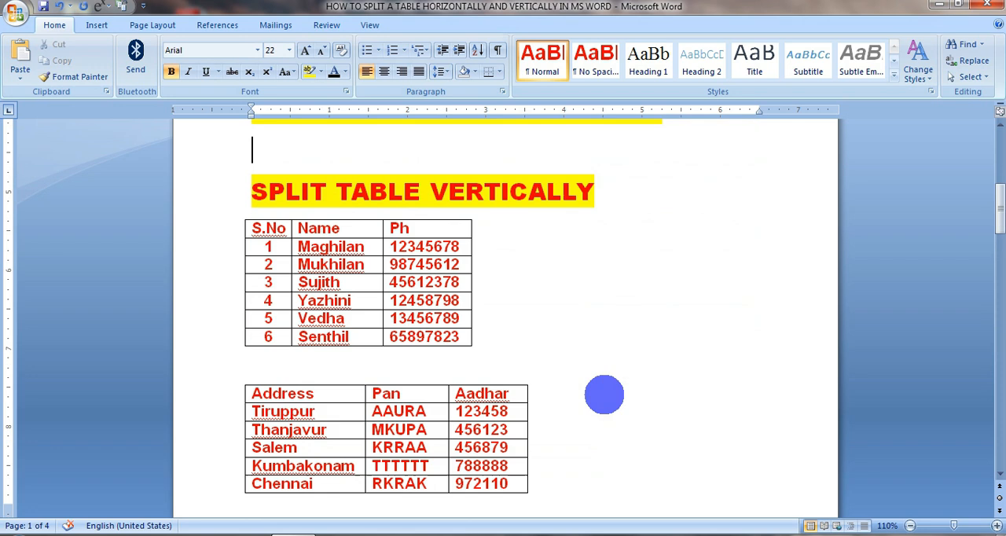
# - Review the original table, the horizontal split heading and the two tables beneath the "SPLIT TABLE VERTICALLY" heading
pyautogui.scroll(3, 346, 257)
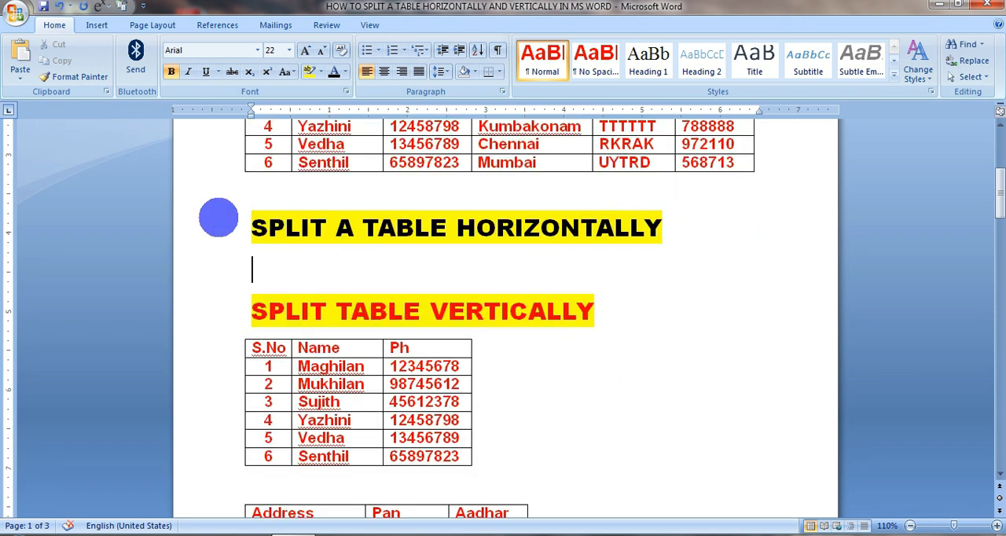
pyautogui.click(209, 219)
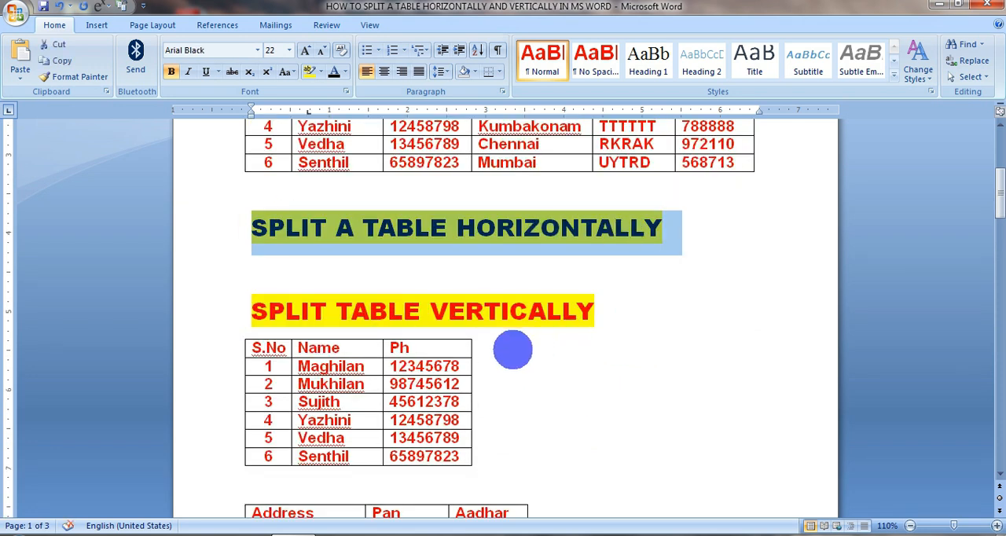
pyautogui.scroll(-3, 297, 221)
pyautogui.scroll(7, 346, 206)
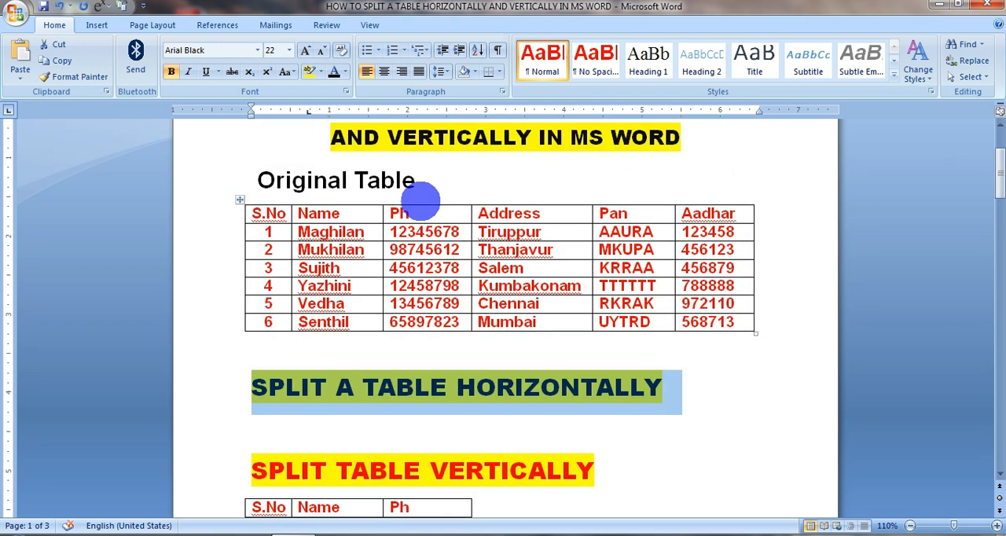
pyautogui.scroll(-8, 503, 398)
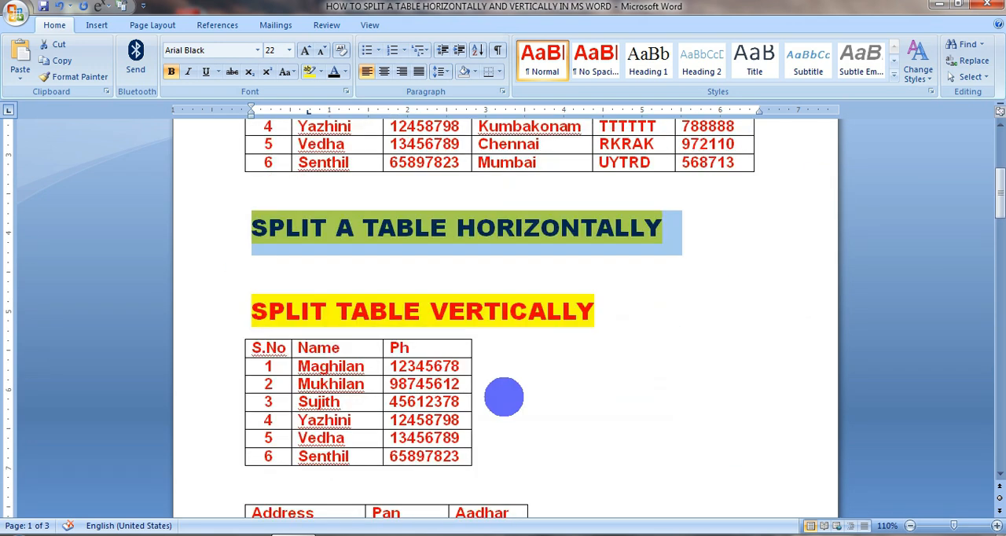
pyautogui.click(410, 332)
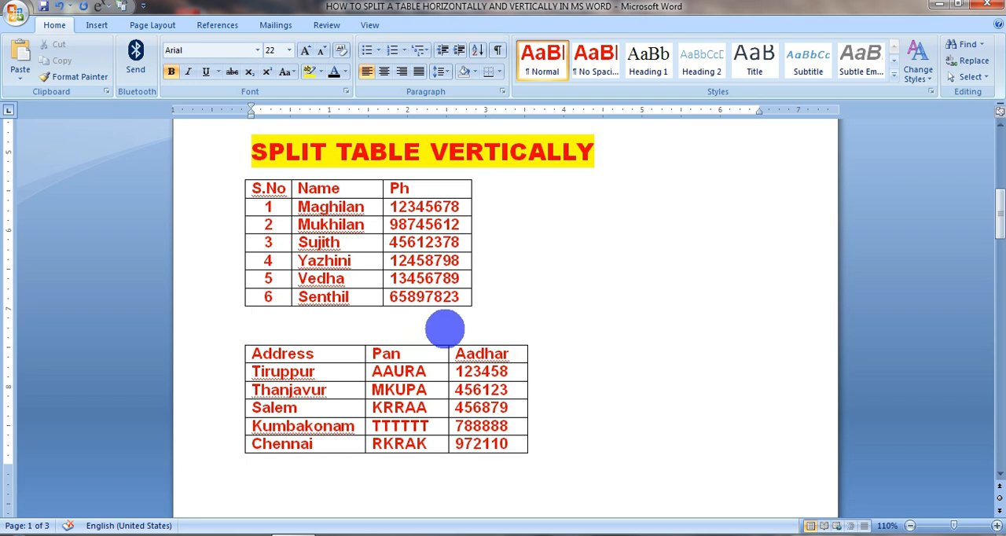
# - Copy the whole table under "Original Table" and paste it directly beneath the "SPLIT TABLE VERTICALLY" heading
pyautogui.scroll(5, 453, 298)
pyautogui.scroll(2, 454, 292)
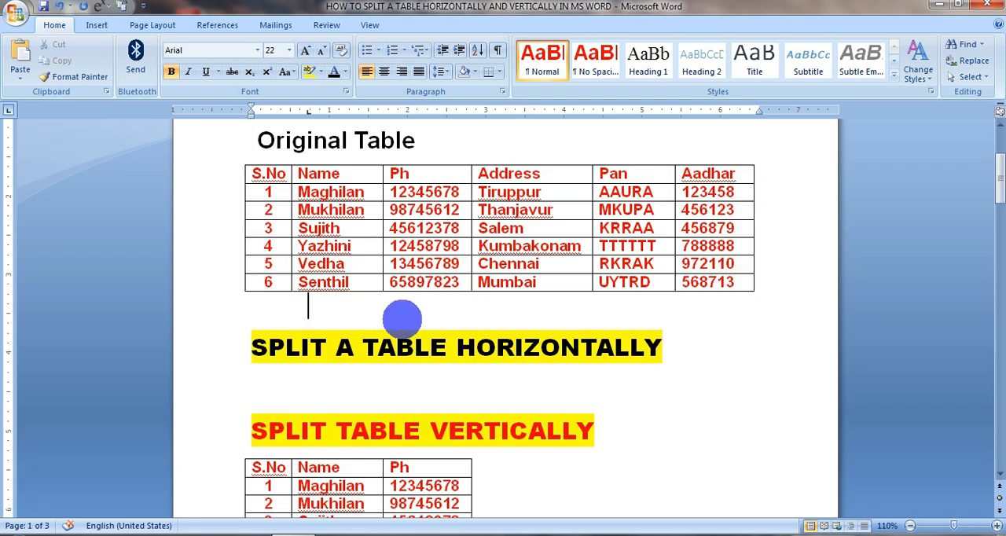
pyautogui.scroll(2, 401, 318)
pyautogui.click(240, 240)
pyautogui.hotkey('ctrl', 'c')
pyautogui.scroll(-7, 332, 348)
pyautogui.click(332, 348)
pyautogui.hotkey('ctrl', 'v')
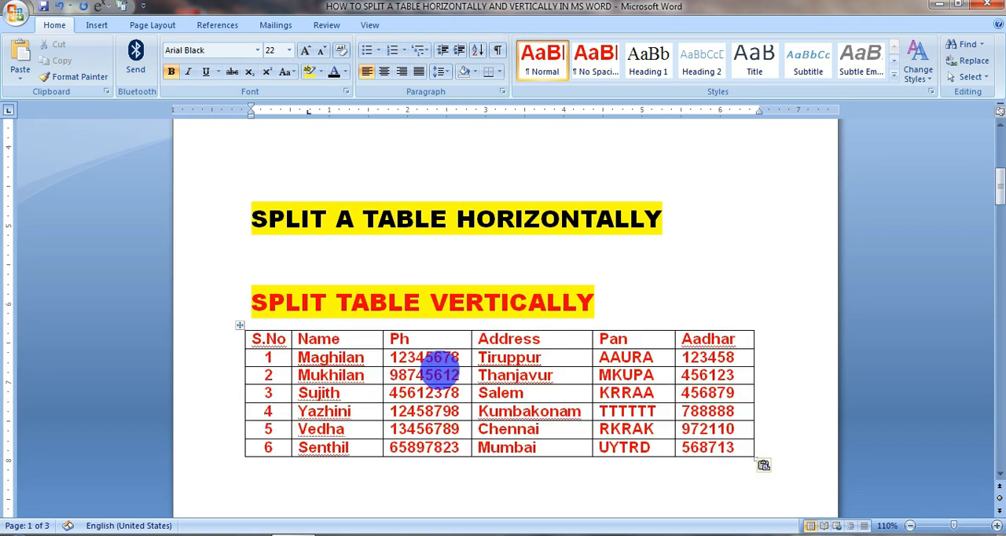
# - Split the pasted table vertically by moving its Address, Pan and Aadhar columns into the blank area below, leaving a gap between the two tables
pyautogui.scroll(-4, 312, 364)
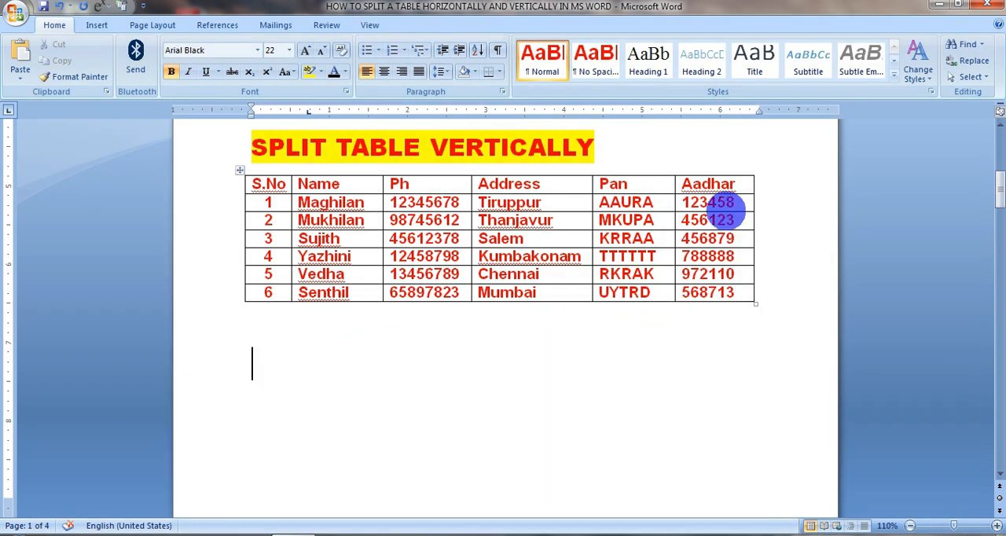
pyautogui.moveTo(510, 184); pyautogui.dragTo(741, 285)
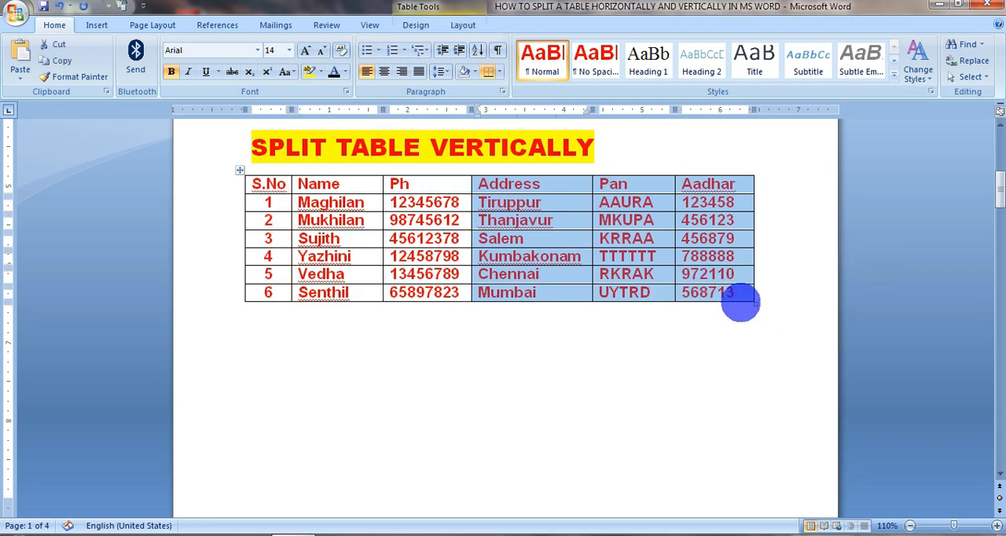
pyautogui.click(516, 474)
pyautogui.moveTo(476, 188); pyautogui.dragTo(701, 298)
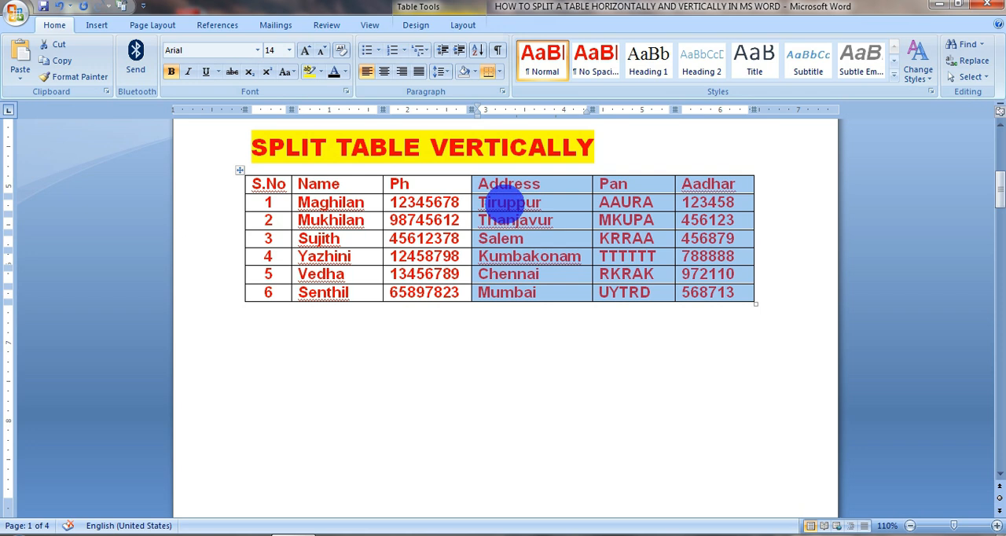
pyautogui.moveTo(510, 183); pyautogui.dragTo(271, 374)
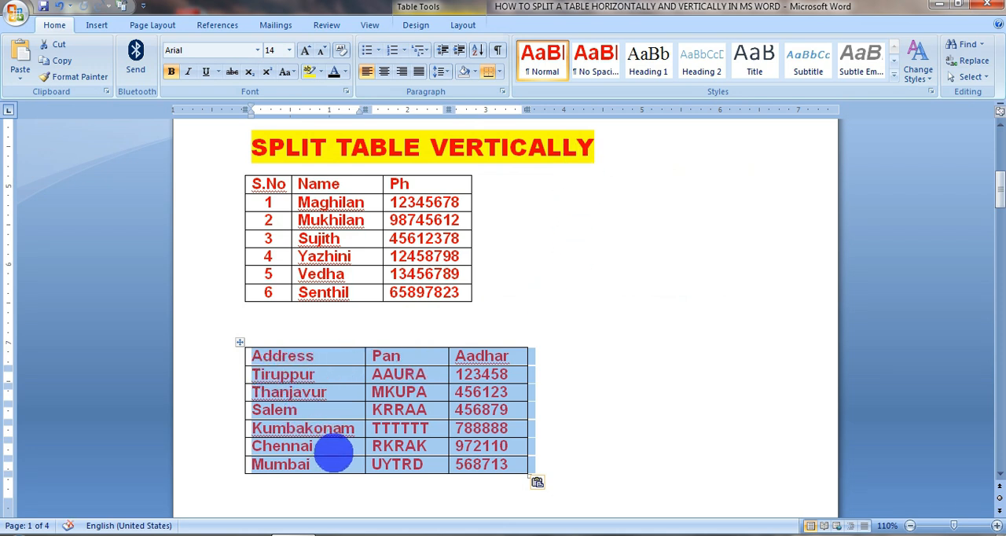
pyautogui.click(542, 322)
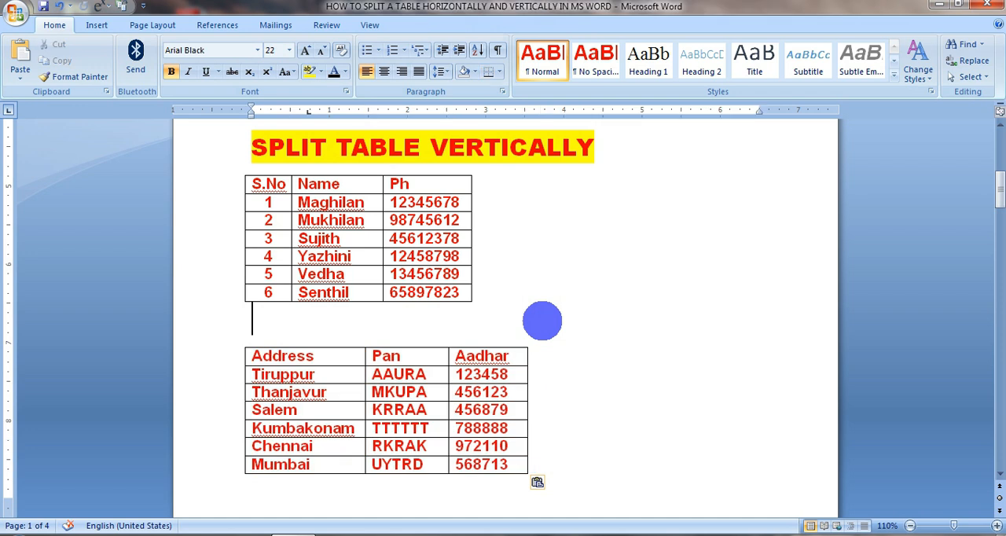
# - Move the Address, Pan and Aadhar table up towards the free space beside the S.No, Name and Ph table
pyautogui.click(568, 215)
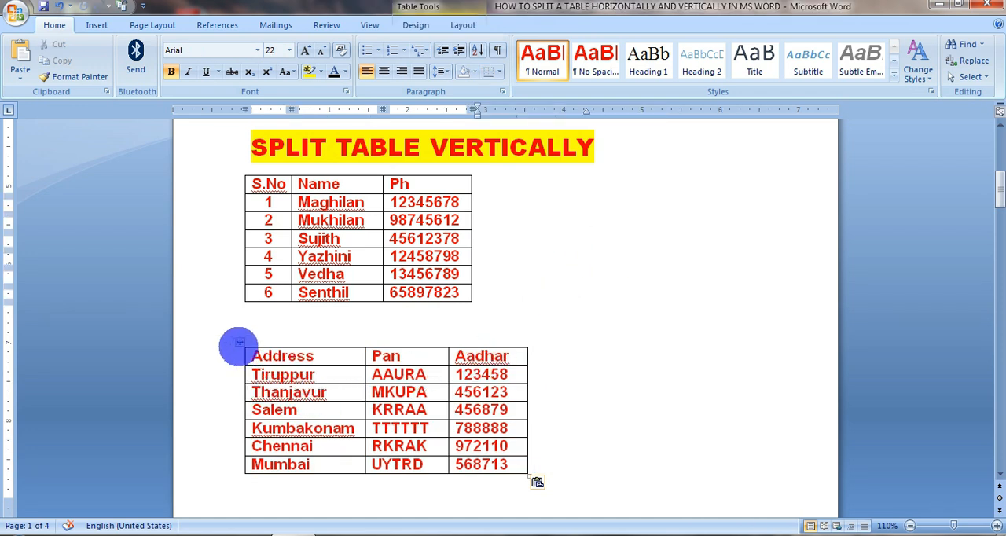
pyautogui.click(240, 343)
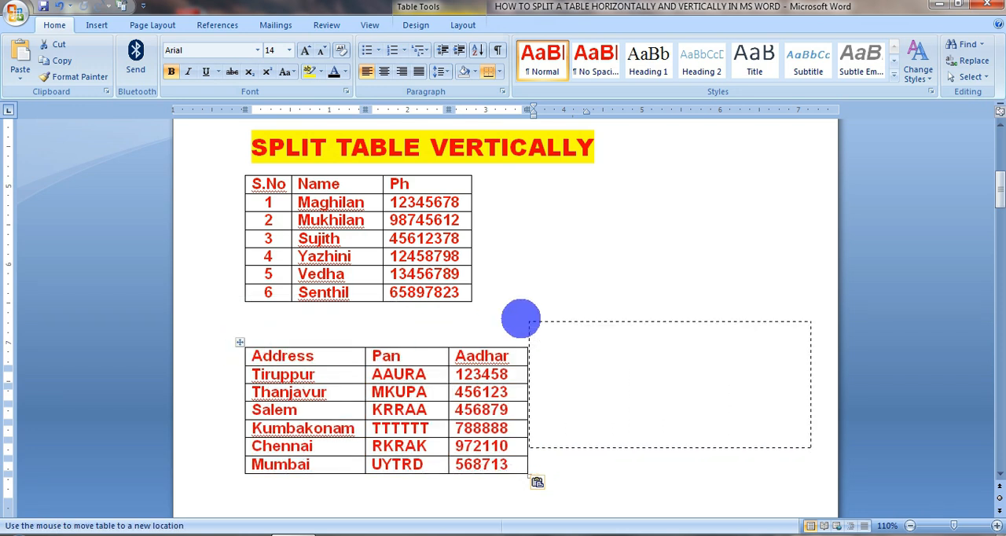